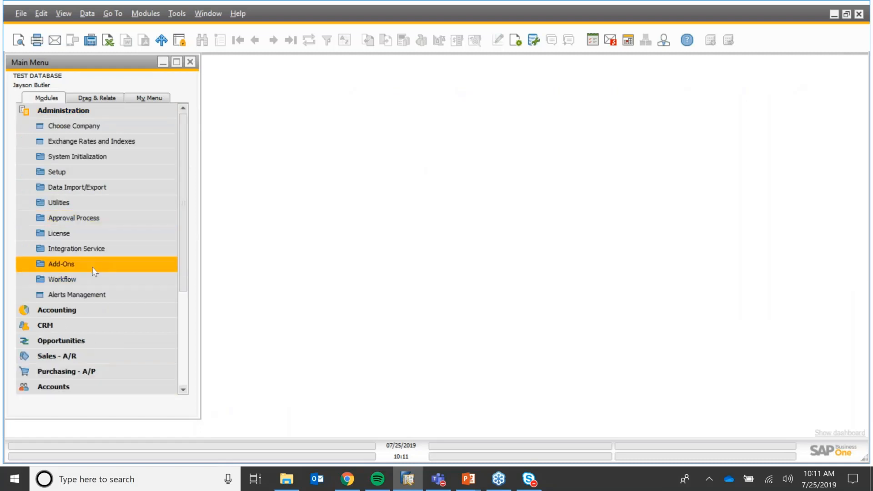
Open the B1 iPayment configuration, review the gateways it can switch to and confirm Authorize.NET as the gateway.
click(92, 267)
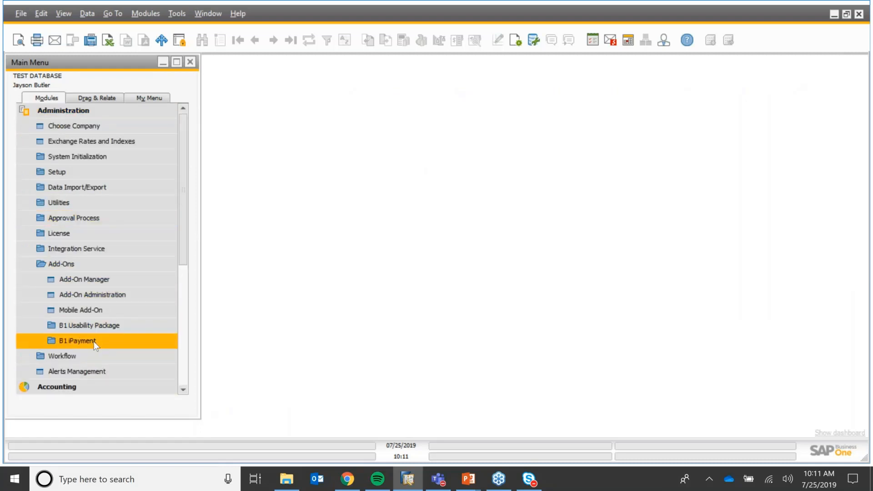
click(94, 342)
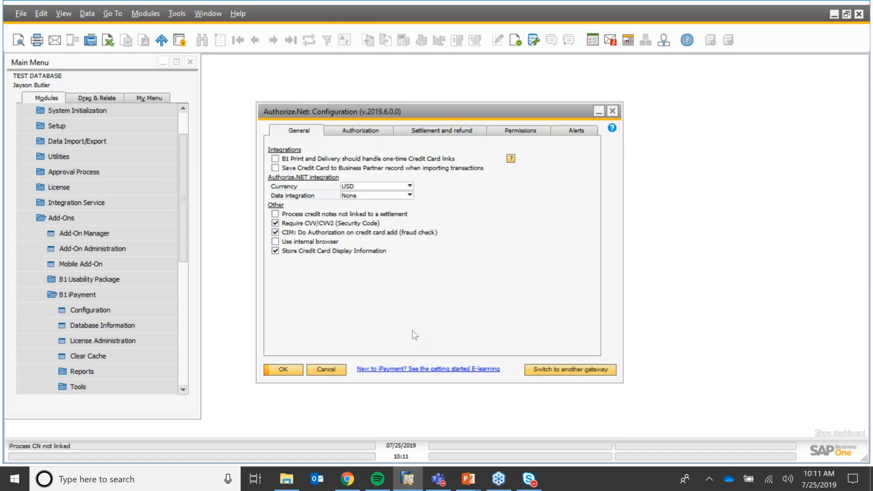
click(541, 370)
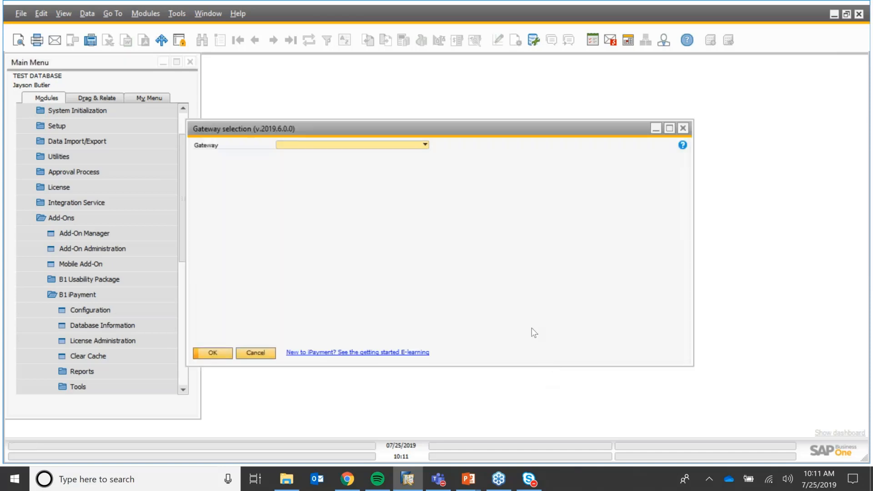
click(425, 145)
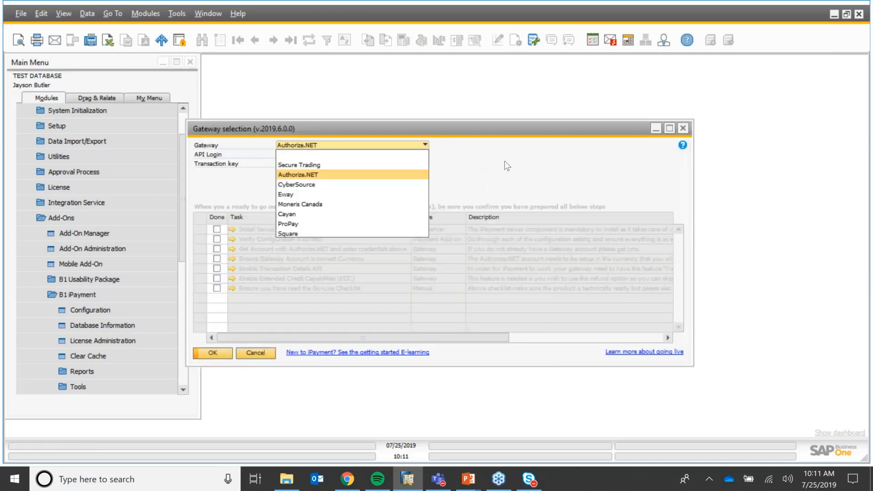
click(683, 128)
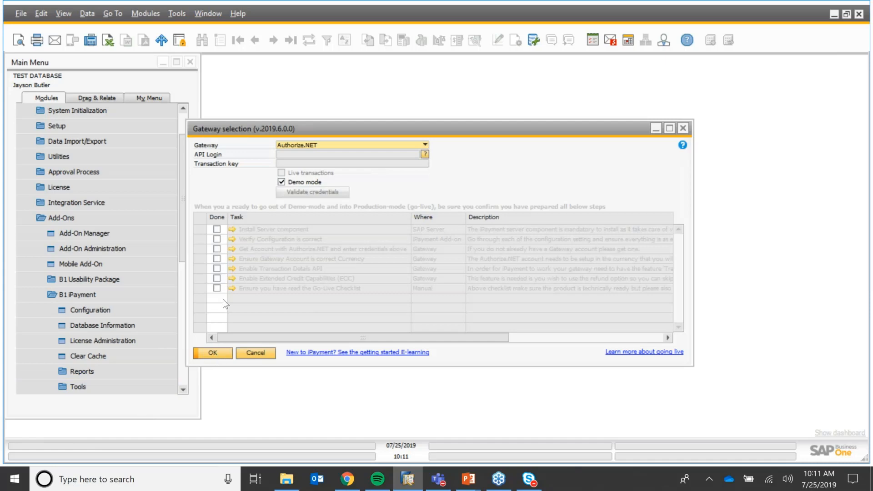
click(220, 353)
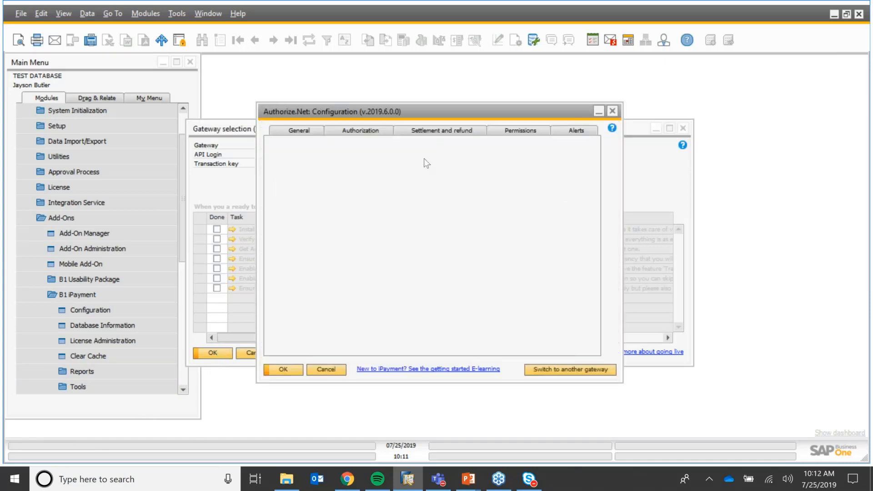
Review the Sales Order authorization options and set A/R Reserve Invoice to "Document add - Do nothing".
click(382, 131)
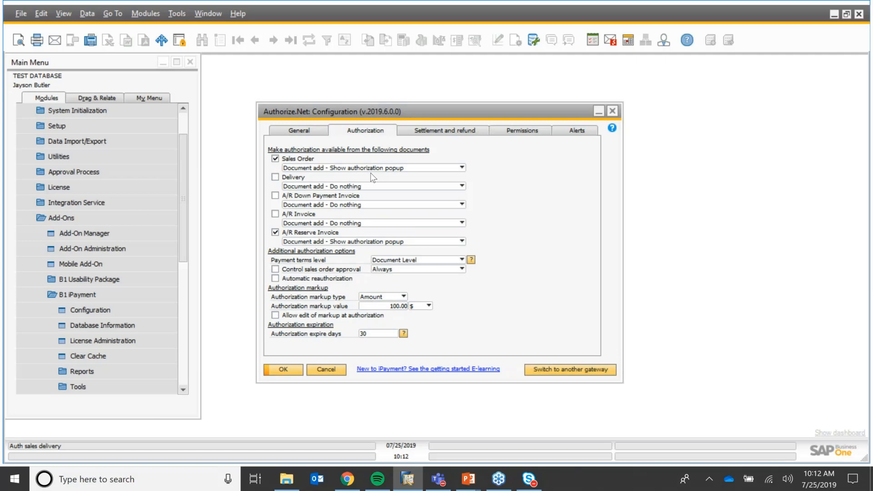
click(462, 168)
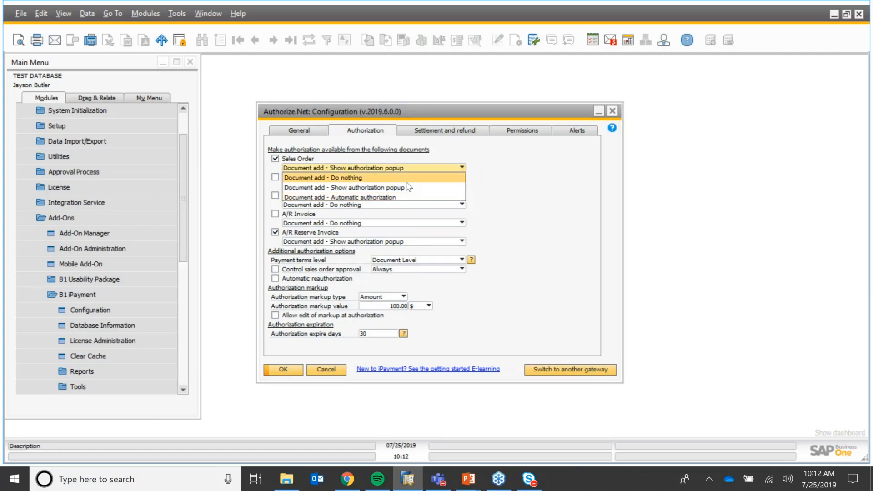
click(500, 180)
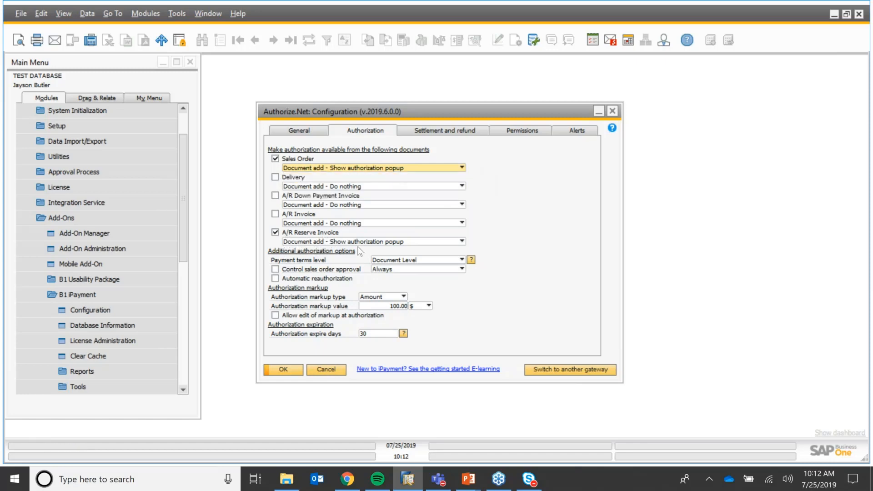
click(460, 241)
click(421, 250)
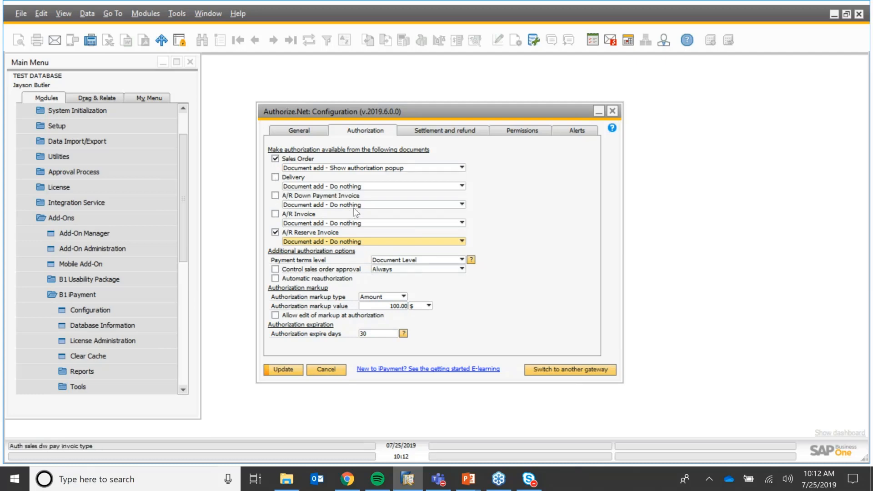
Check which document types iPayment's Batch Authorization wizard under Banking offers, and close the wizard.
scroll(182, 201, down, 1)
scroll(181, 200, down, 5)
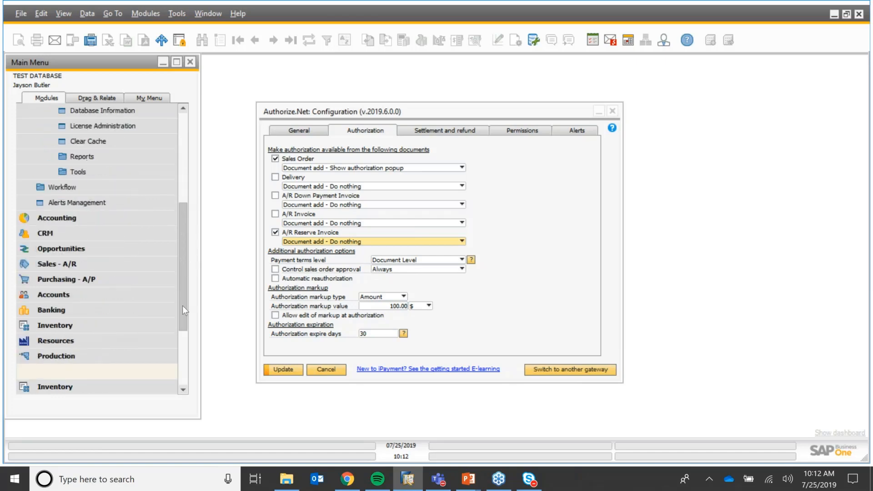
scroll(181, 305, down, 1)
click(80, 266)
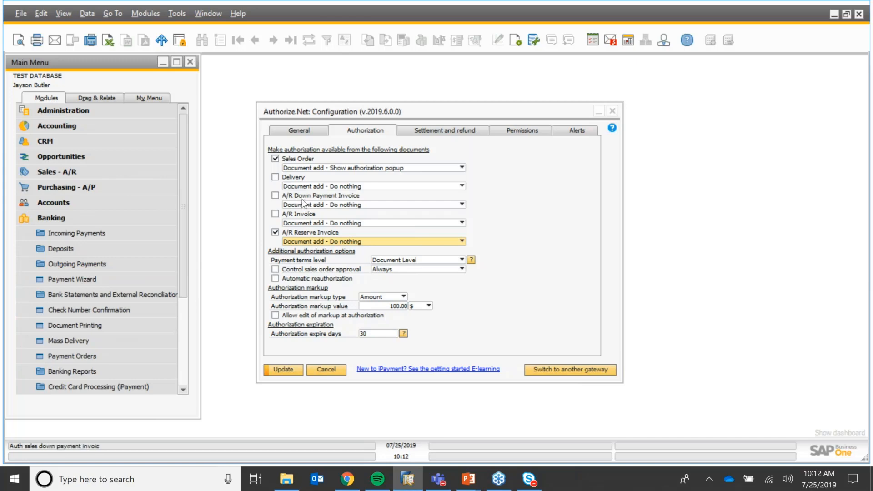
click(103, 386)
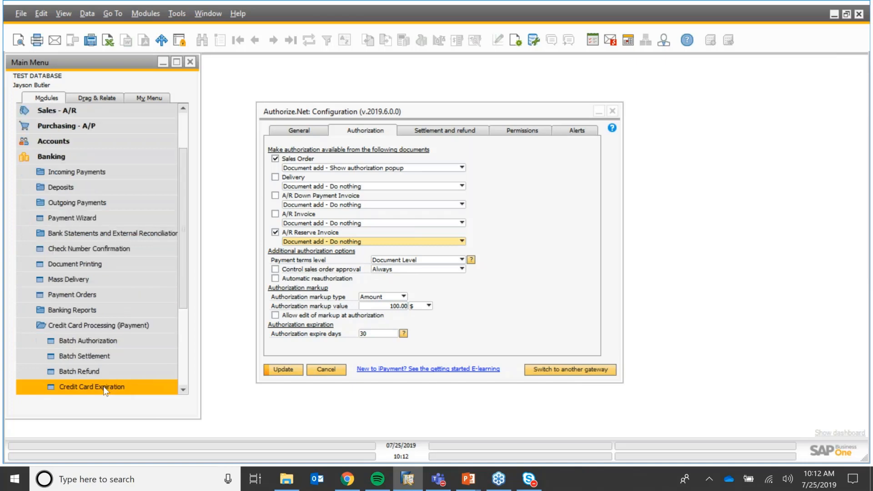
click(105, 345)
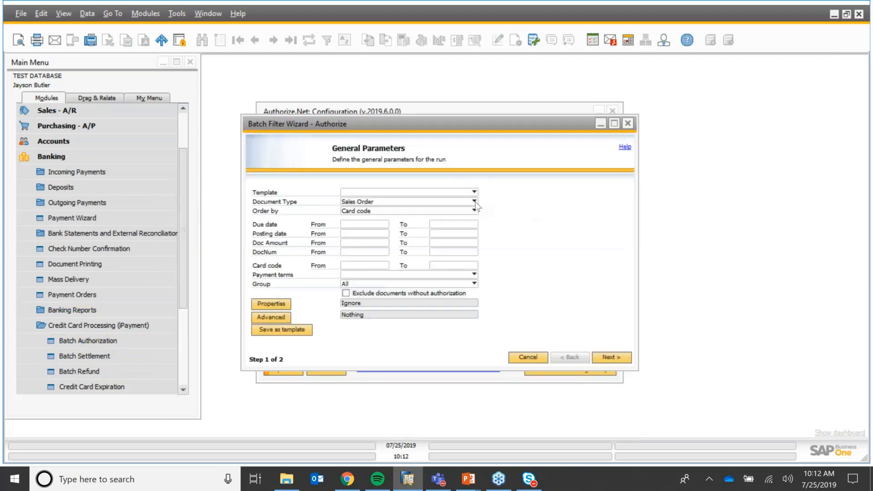
click(474, 201)
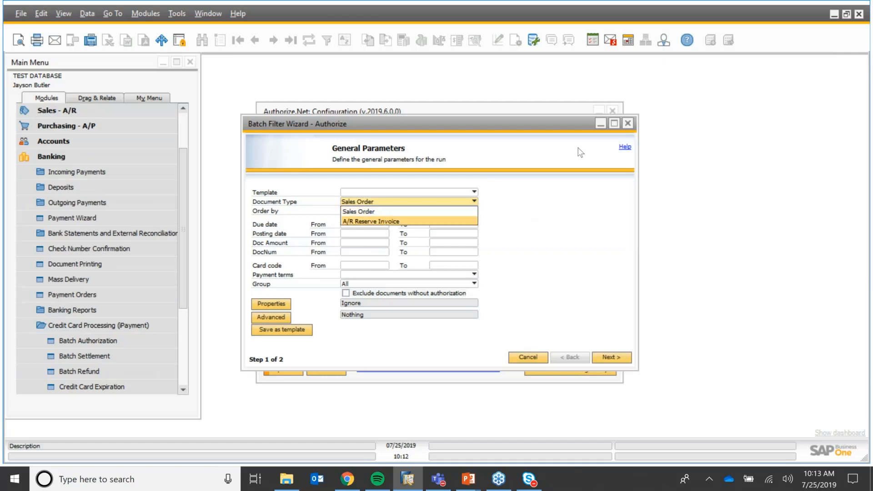
click(629, 123)
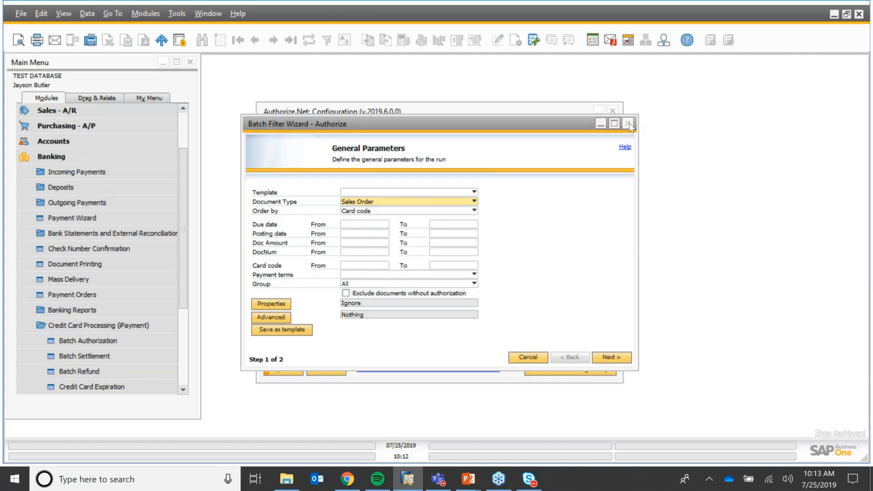
click(629, 122)
Make authorization available from Delivery, A/R Down Payment Invoice and A/R Invoice, and update the configuration.
click(275, 176)
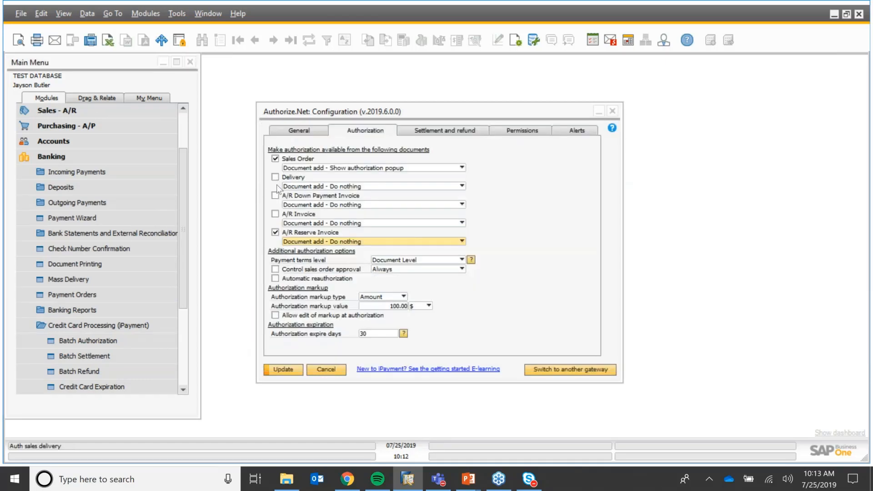
click(275, 195)
click(275, 213)
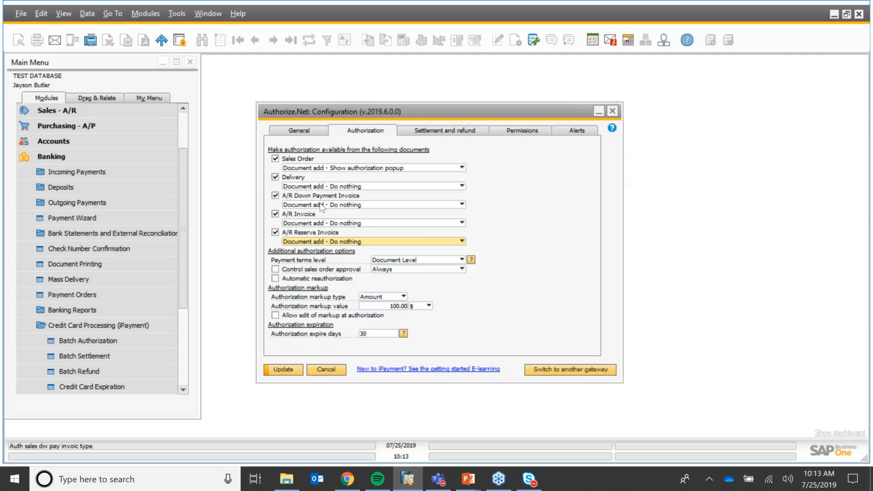
click(291, 370)
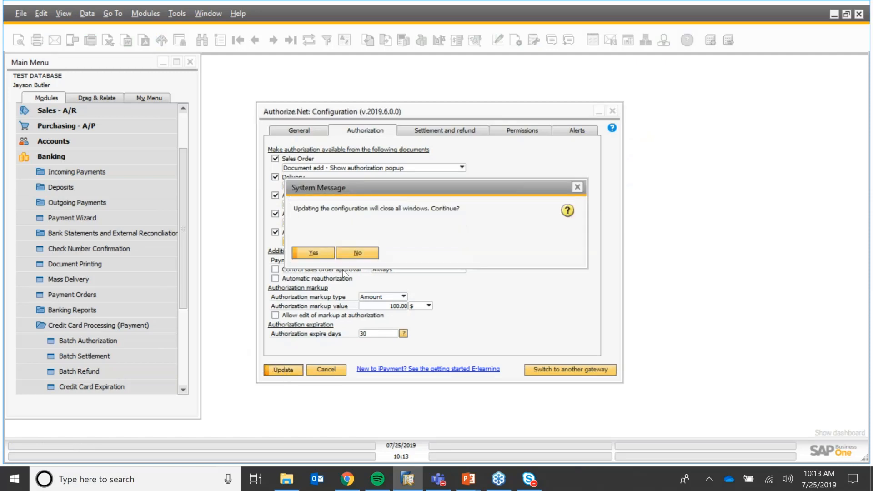
click(325, 252)
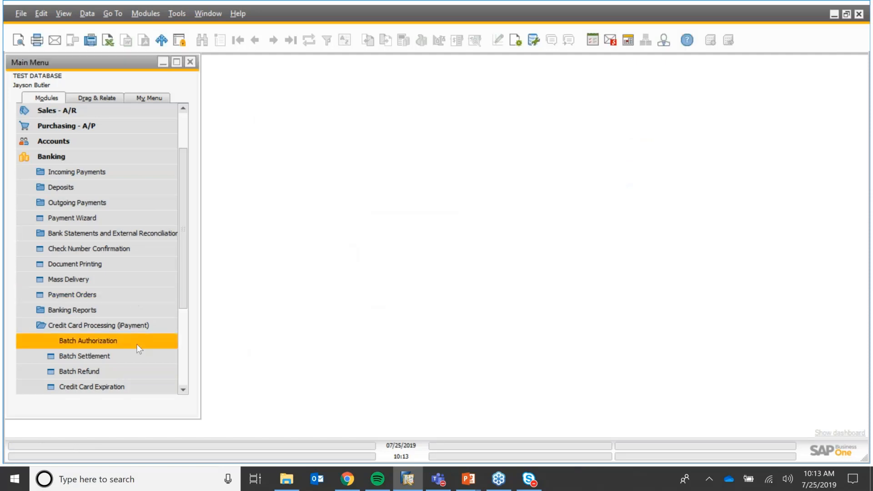
Reopen the Batch Authorization wizard and review the document types it offers.
click(128, 342)
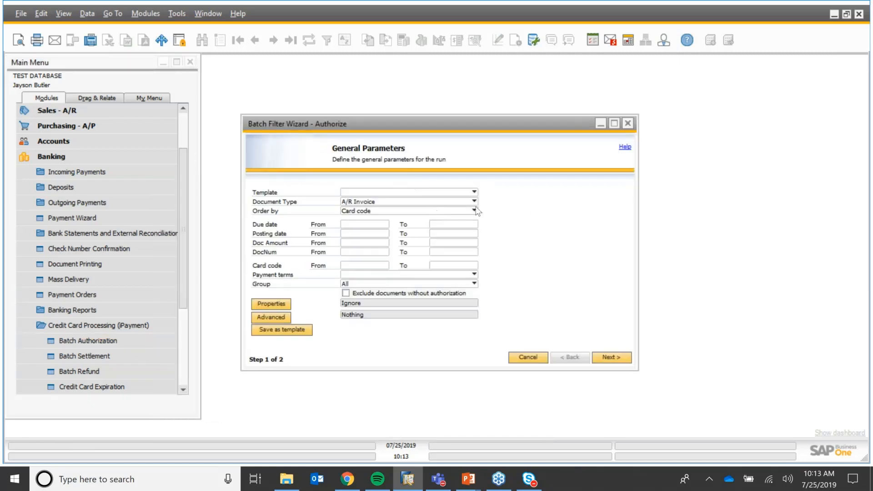
click(475, 202)
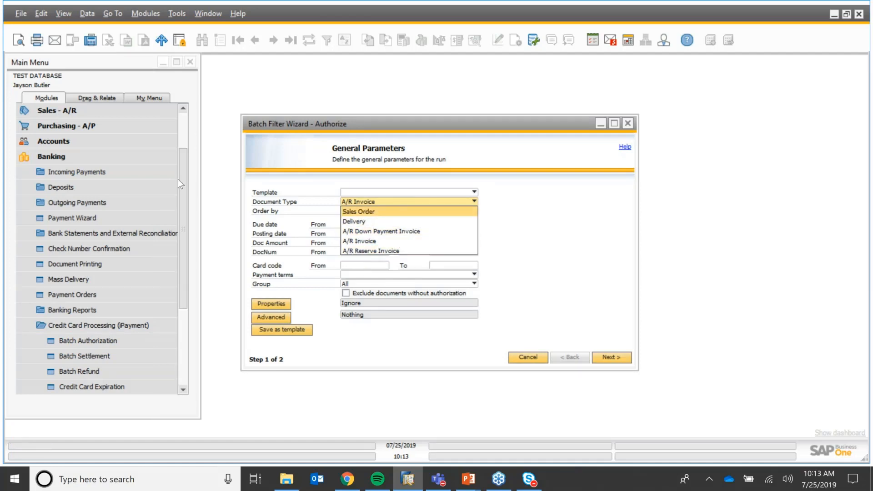
click(97, 158)
Reopen the B1 iPayment authorization settings and choose Document Level as the payment terms level.
click(106, 110)
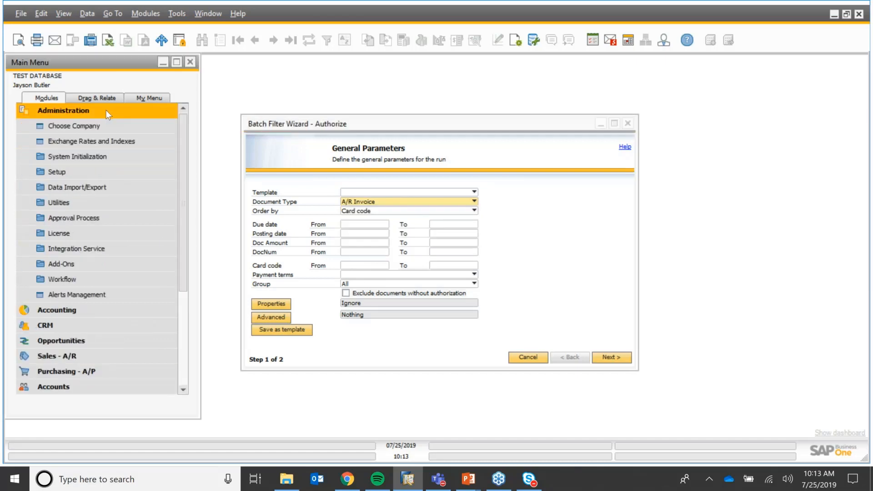
click(97, 263)
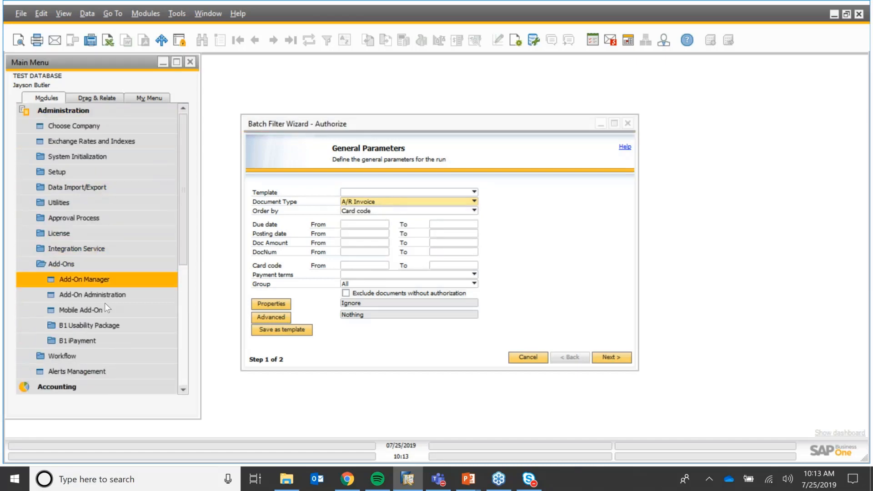
click(110, 341)
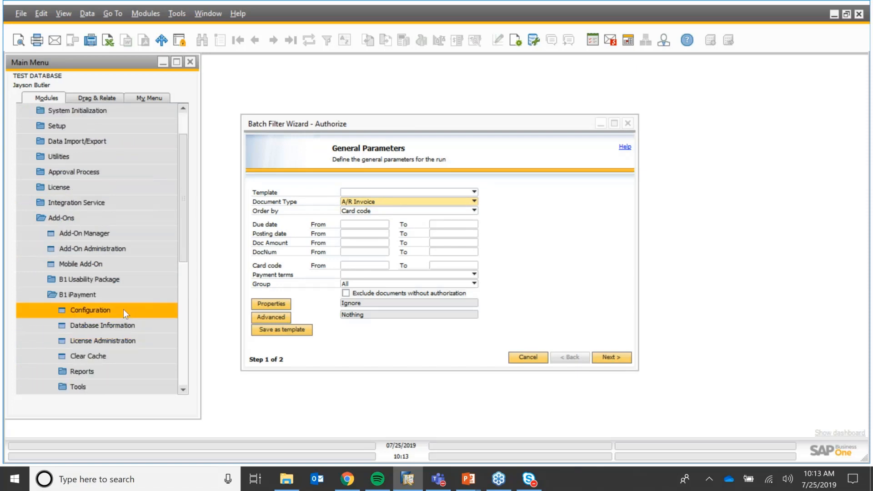
click(123, 309)
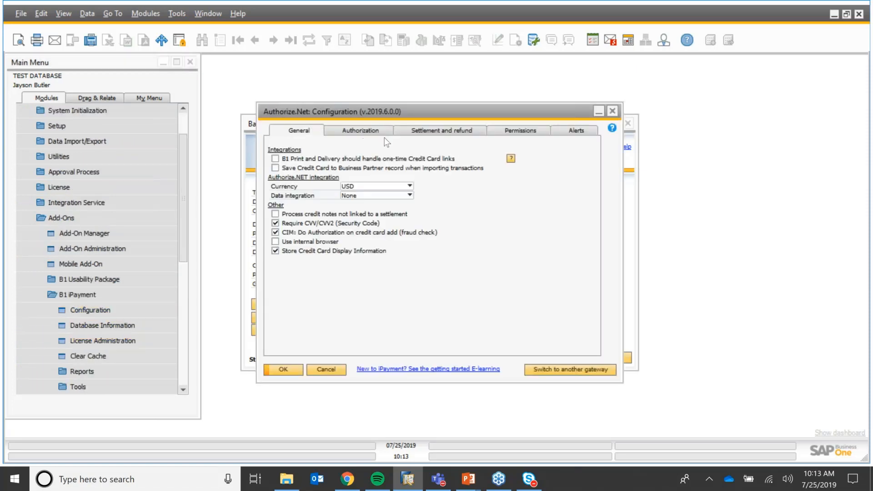
click(363, 132)
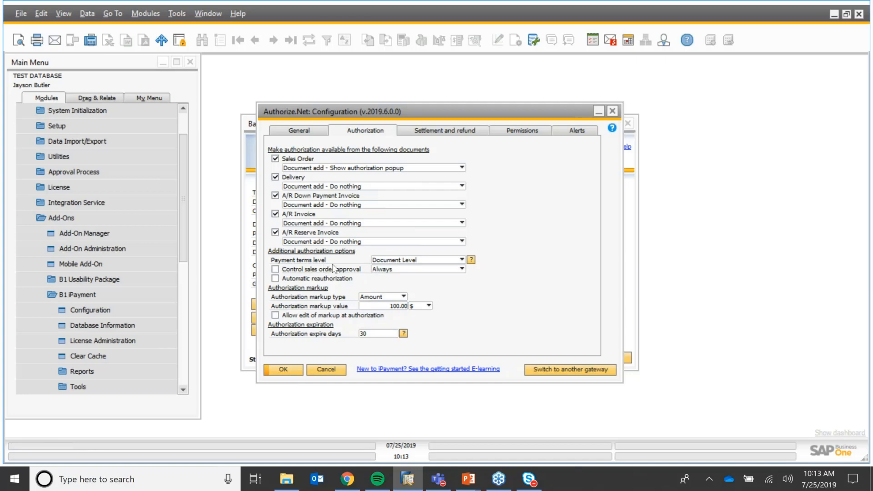
click(461, 260)
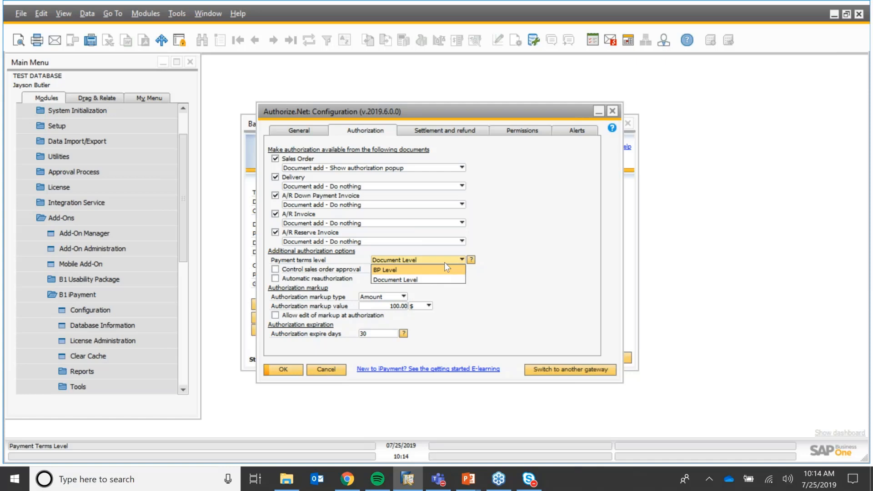
click(400, 280)
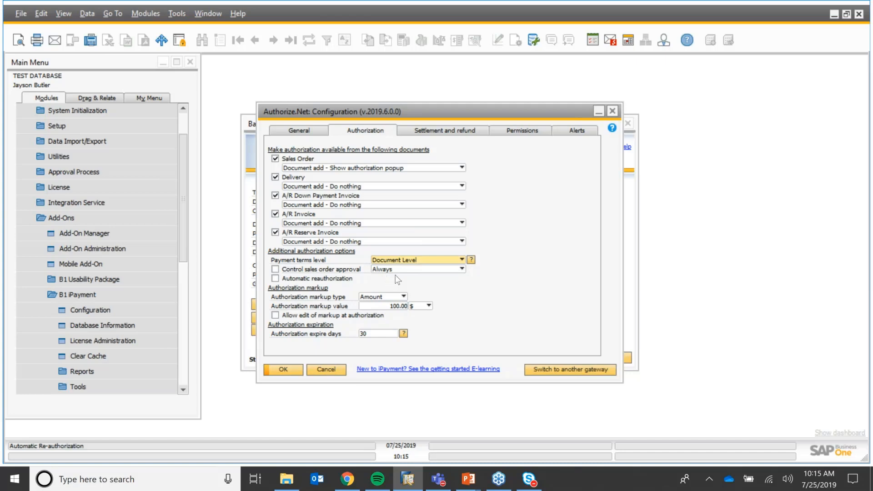
Review the Control sales order approval choices, and close the configuration and the Batch Filter Wizard.
click(462, 269)
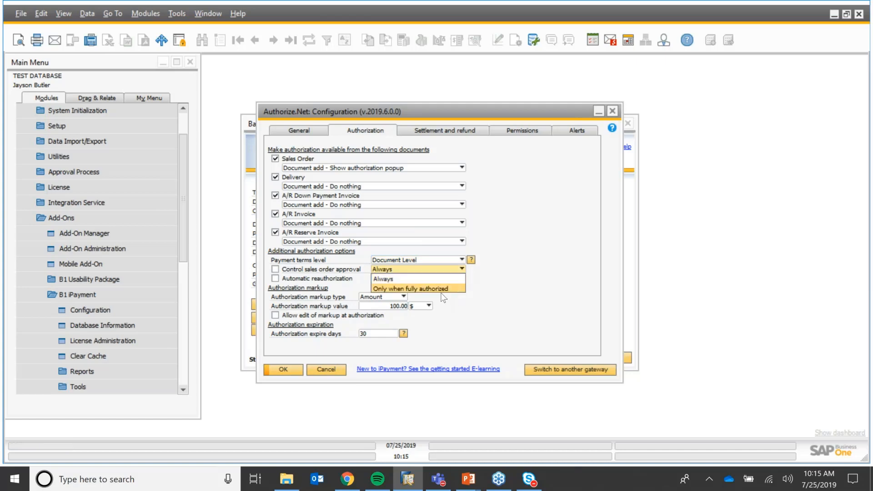
click(490, 286)
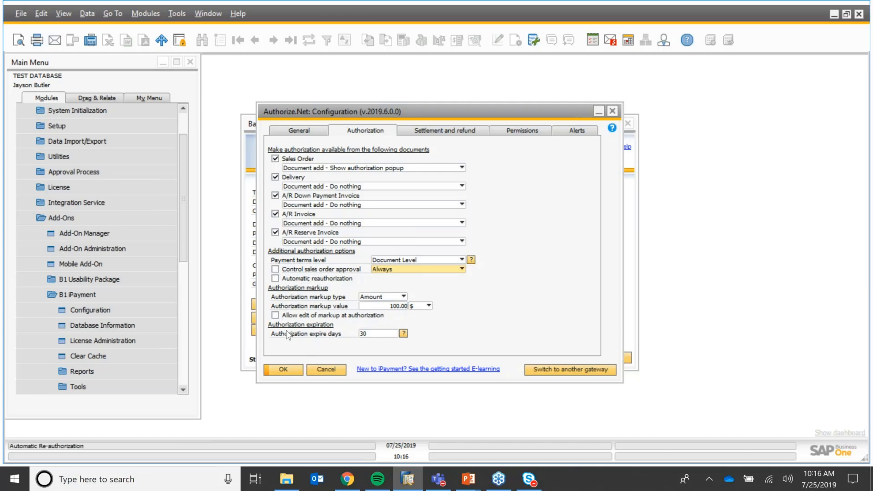
click(290, 370)
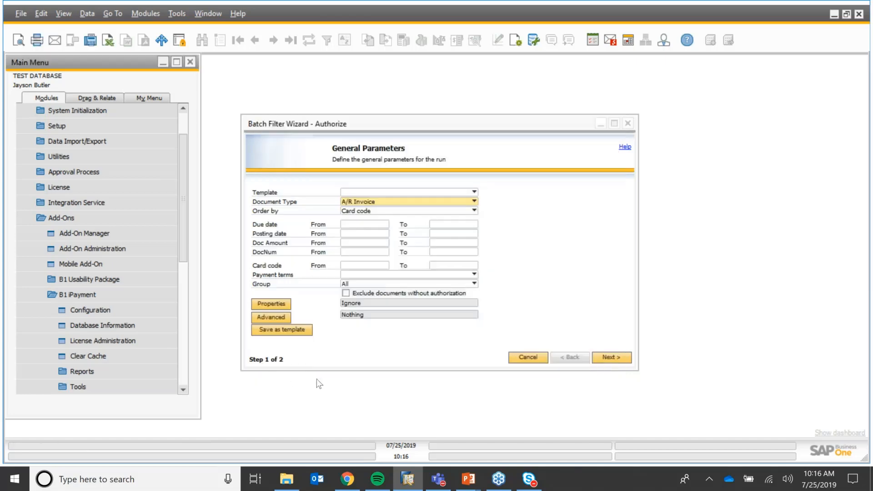
click(627, 124)
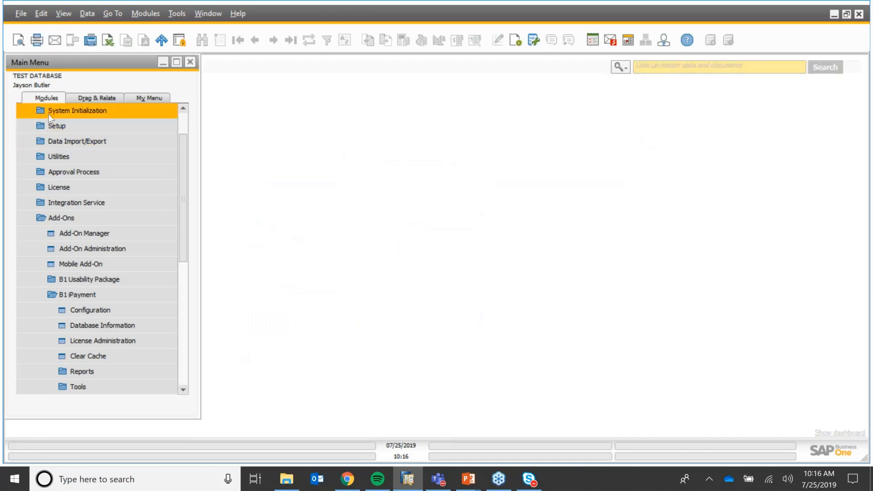
Open the Accounts master data window on the Maxi-Teq customer record.
click(48, 111)
scroll(63, 110, up, 1)
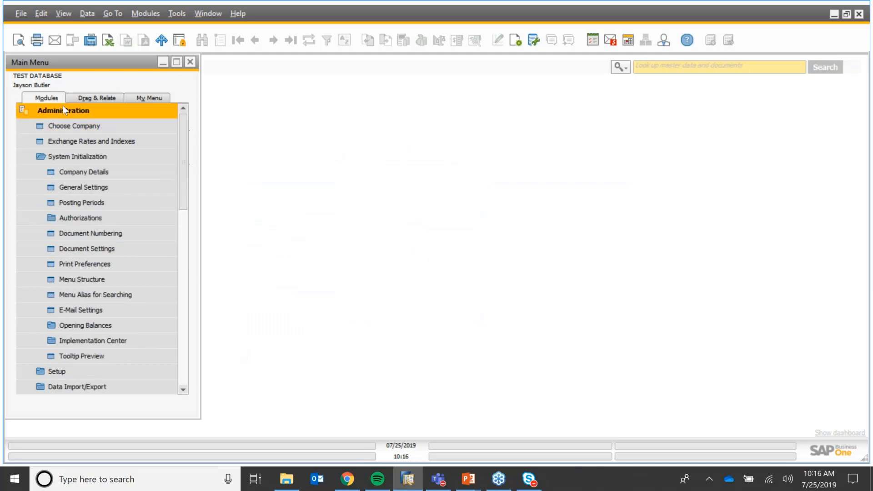
click(63, 110)
click(87, 202)
click(111, 218)
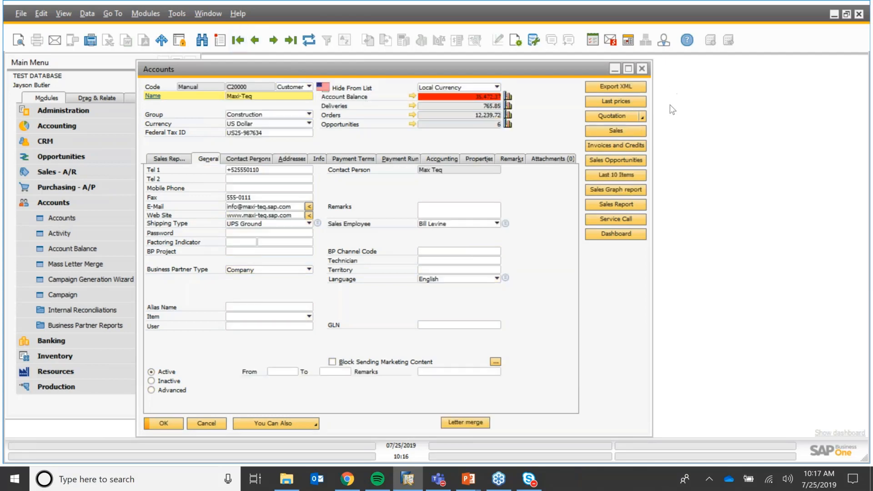
Start a sales order for Maxi-Teq from the customer record, close the Top 10 Items list and bring the order forward.
click(641, 118)
click(615, 179)
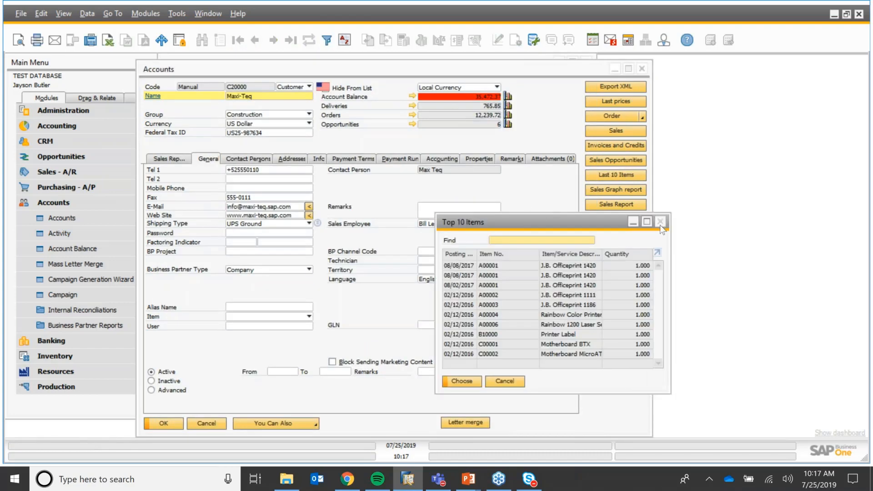
click(661, 221)
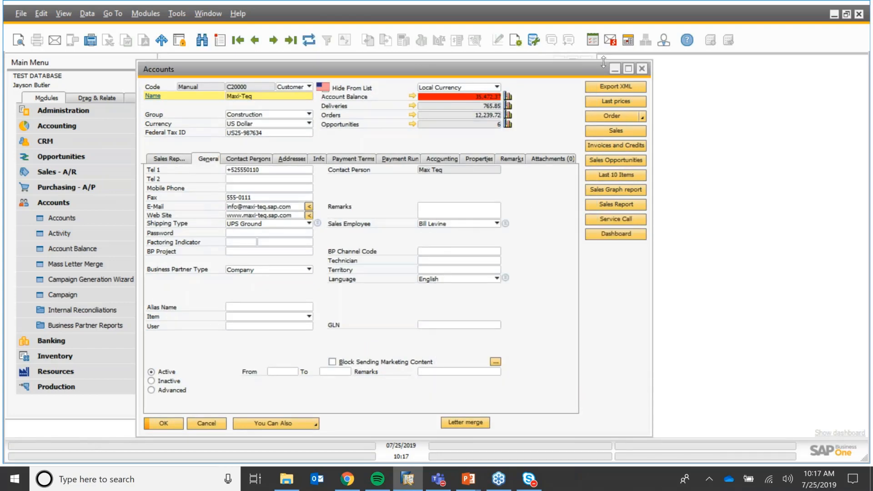
drag(569, 73, 592, 92)
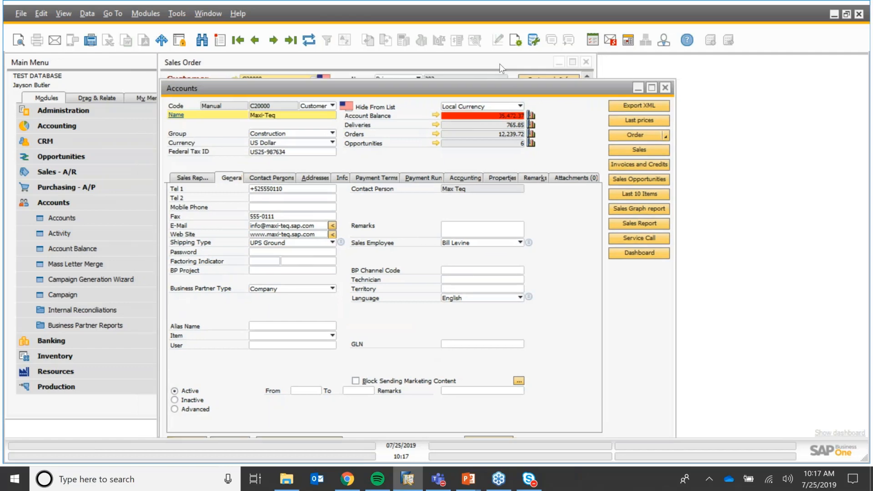
click(501, 66)
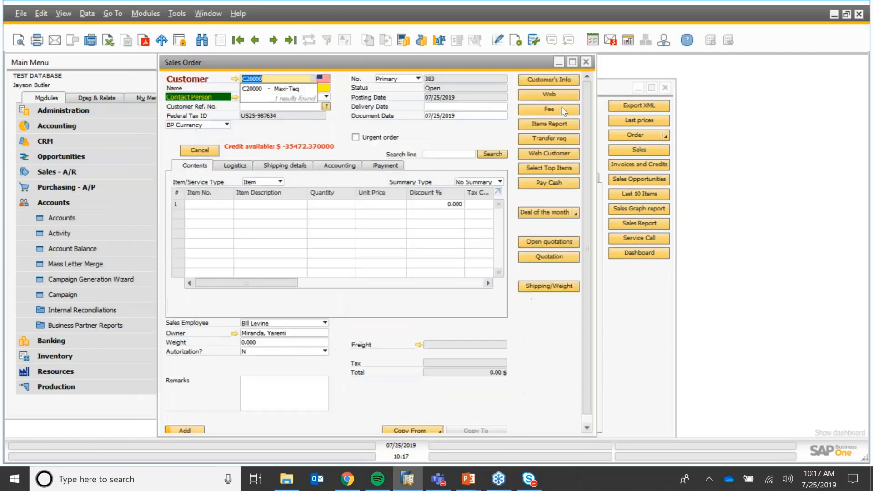
Set the order's delivery date to 07/26/2019 and add item A00001, J.B. Officeprint 1420, on the first line.
click(440, 106)
text(26)
key(Tab)
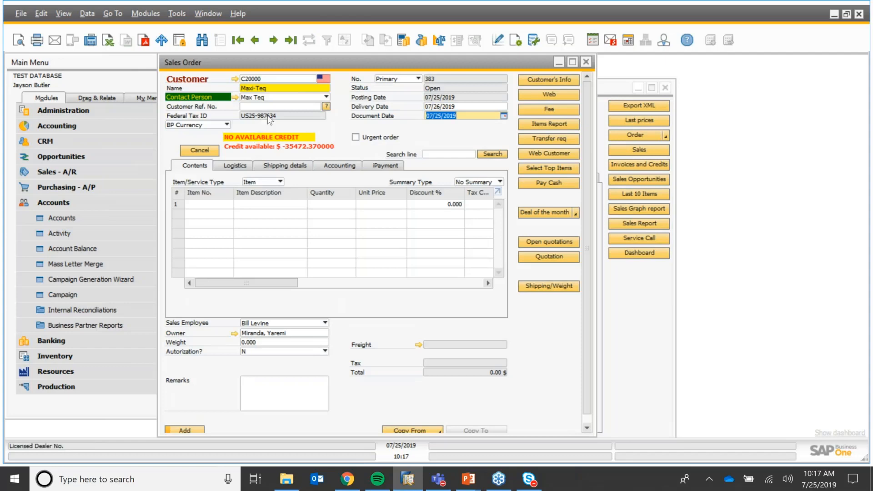
click(227, 204)
key(Tab)
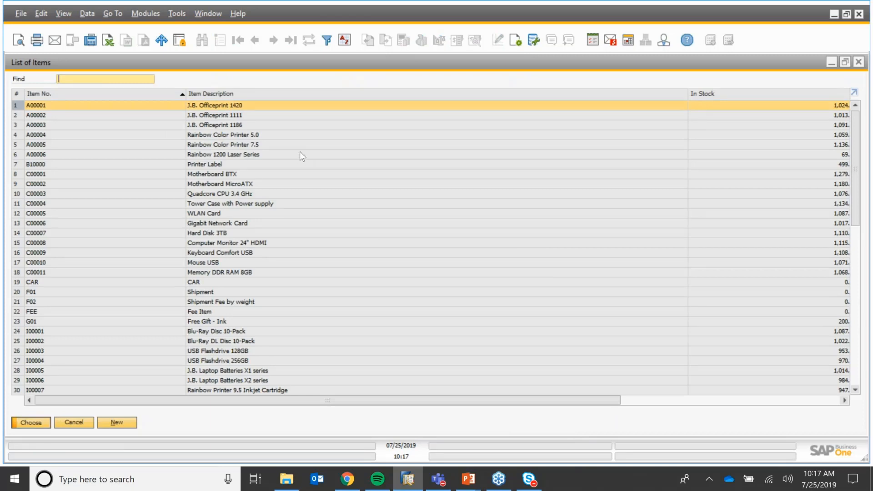
key(Return)
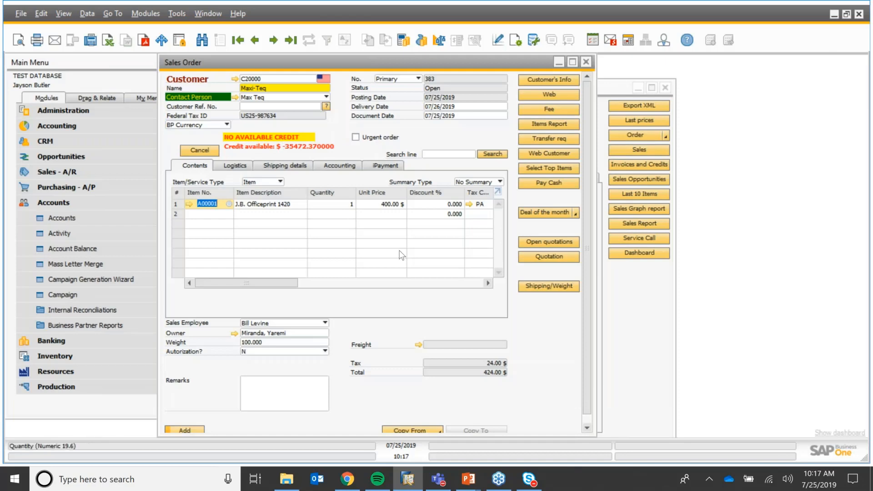
drag(122, 203, 76, 204)
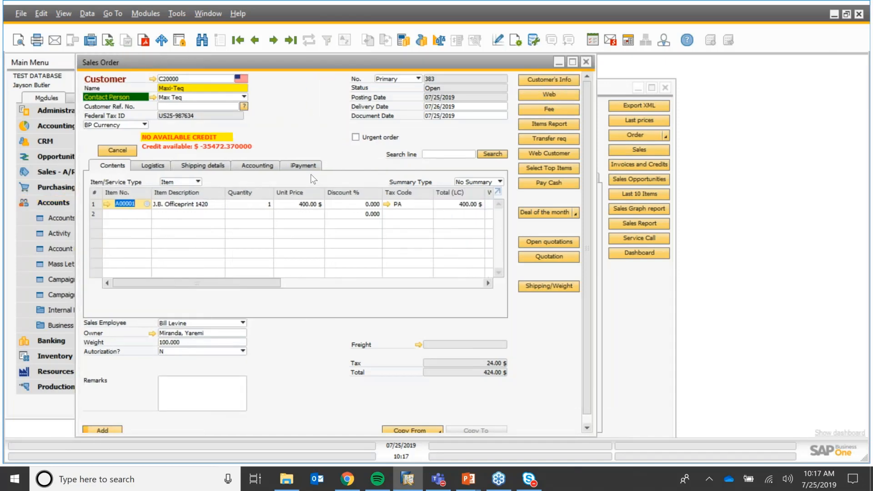
Check the iPayment settings of the Maxi-Teq sales order and add the order to bring up its card authorization.
click(309, 166)
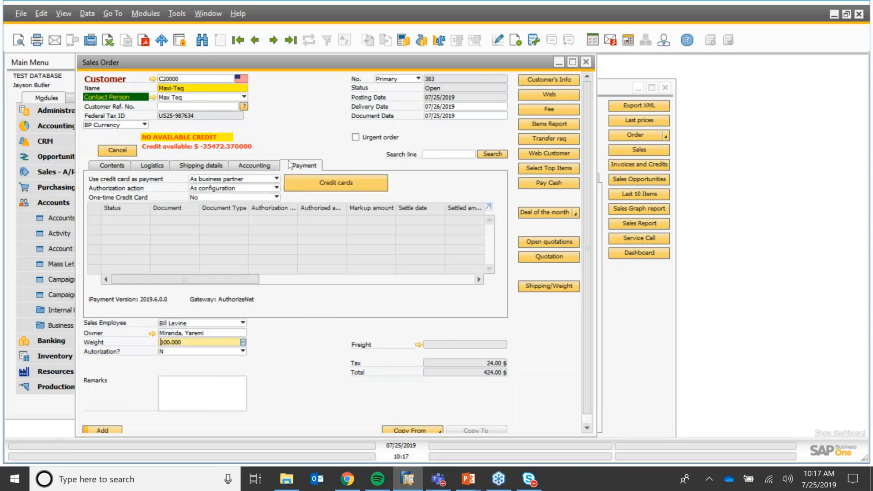
click(111, 167)
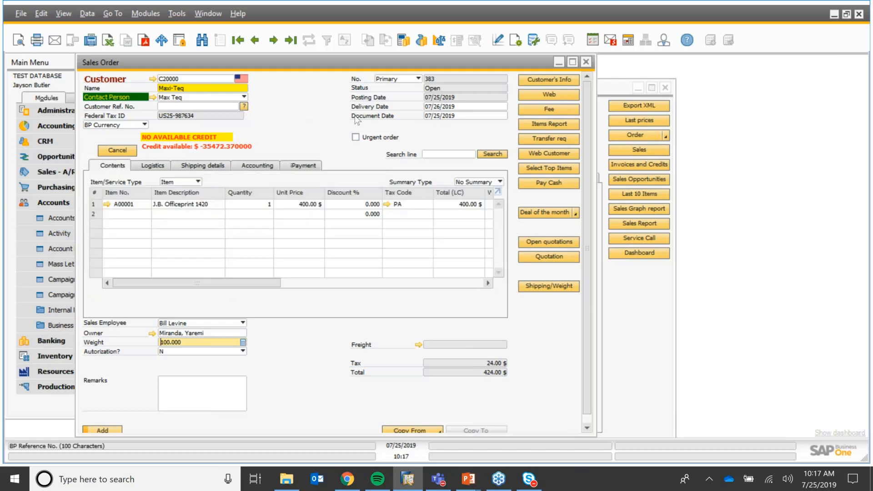
click(120, 430)
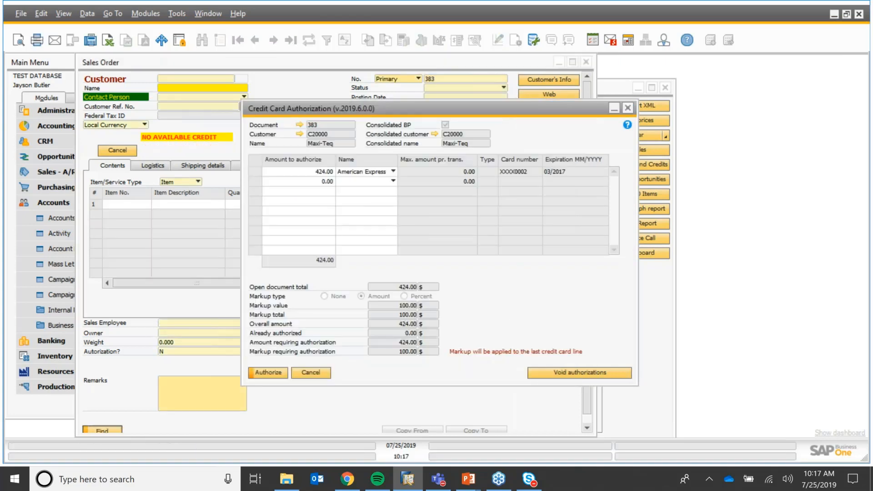
Review the credit cards offered for the authorization and the markup settings in the B1 iPayment authorization configuration.
click(393, 171)
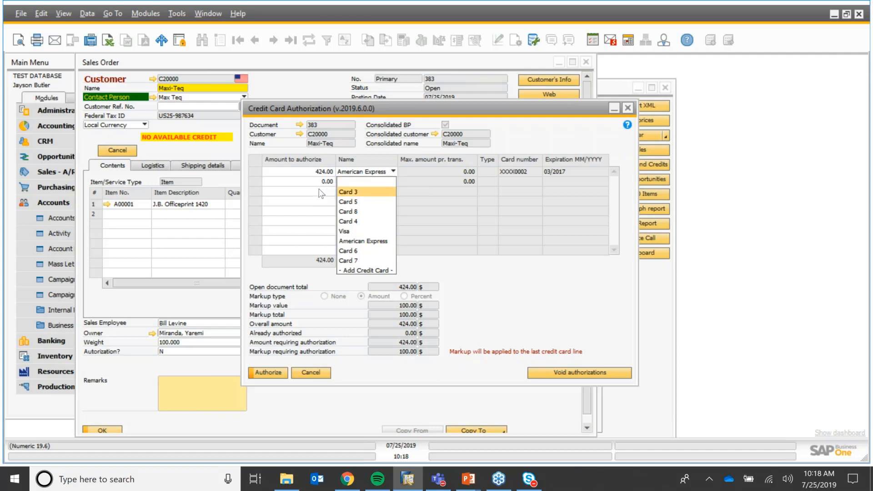
click(304, 165)
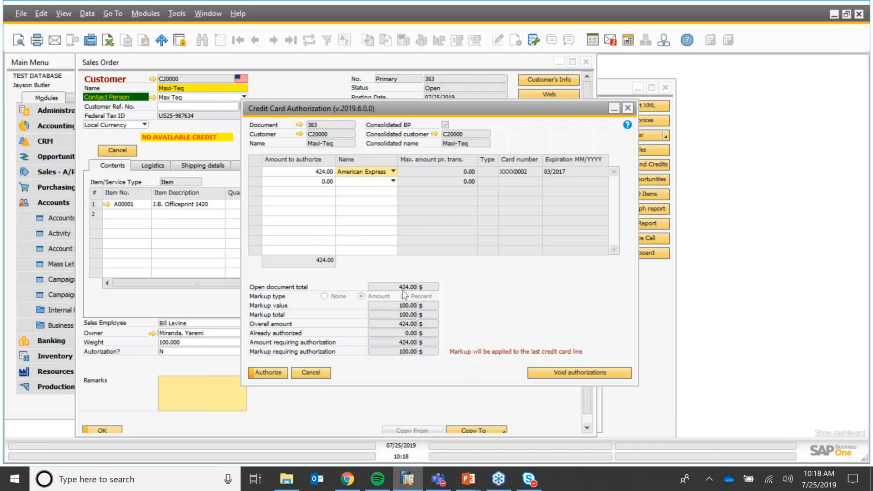
click(47, 111)
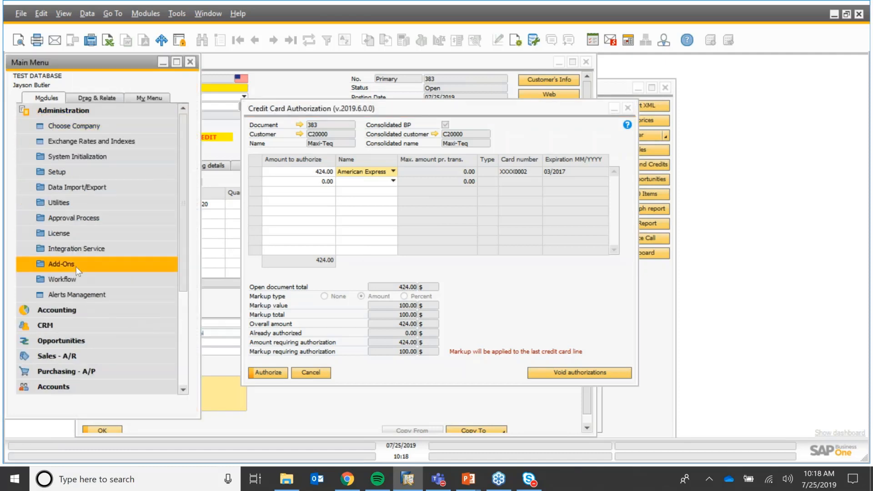
click(76, 266)
click(94, 342)
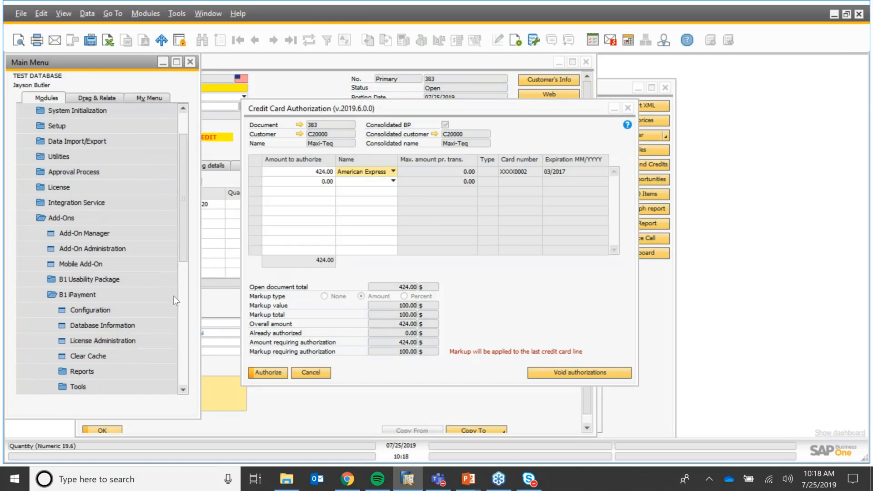
click(127, 310)
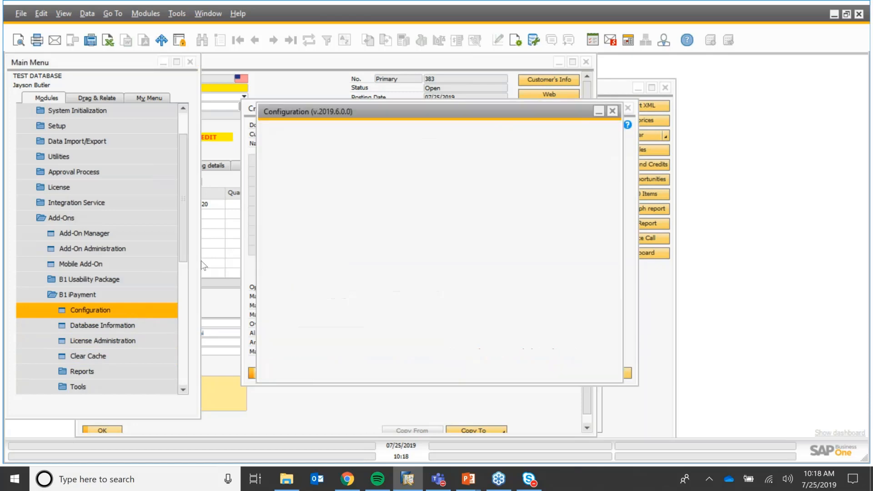
click(374, 131)
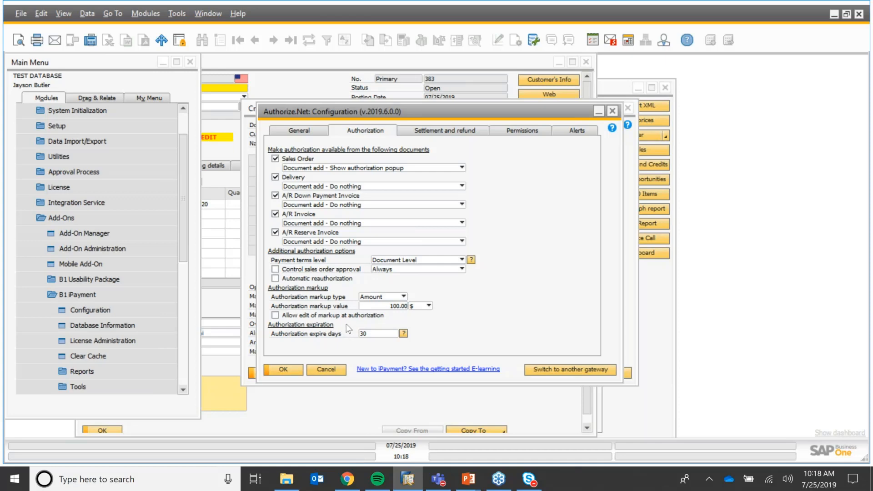
click(612, 112)
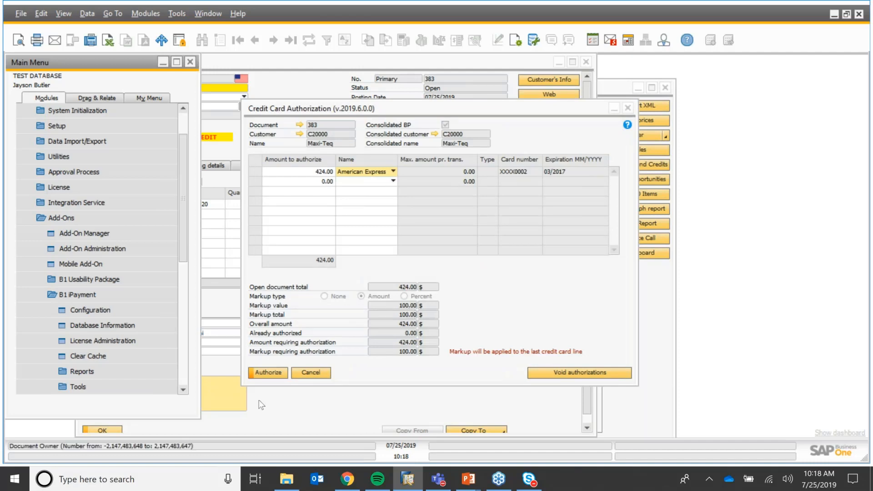
Authorize the order's 424.00 on the American Express card and display the iPayment transaction on the sales order.
click(277, 372)
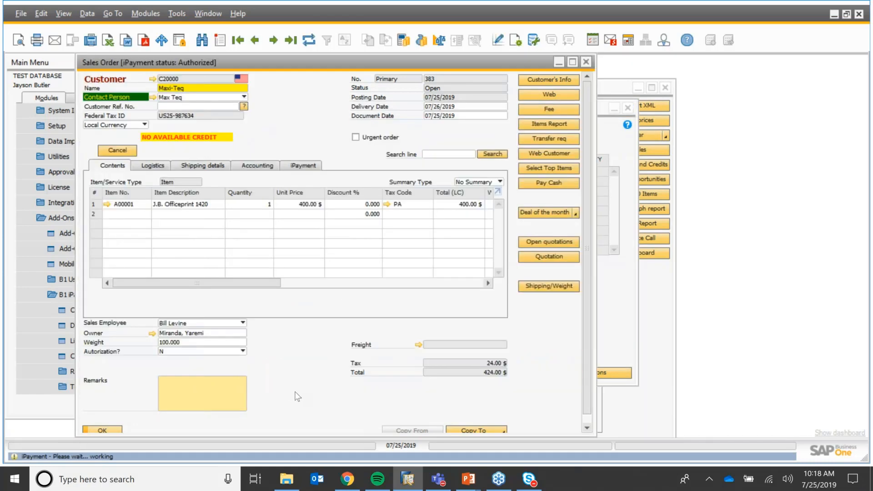
drag(269, 62, 366, 65)
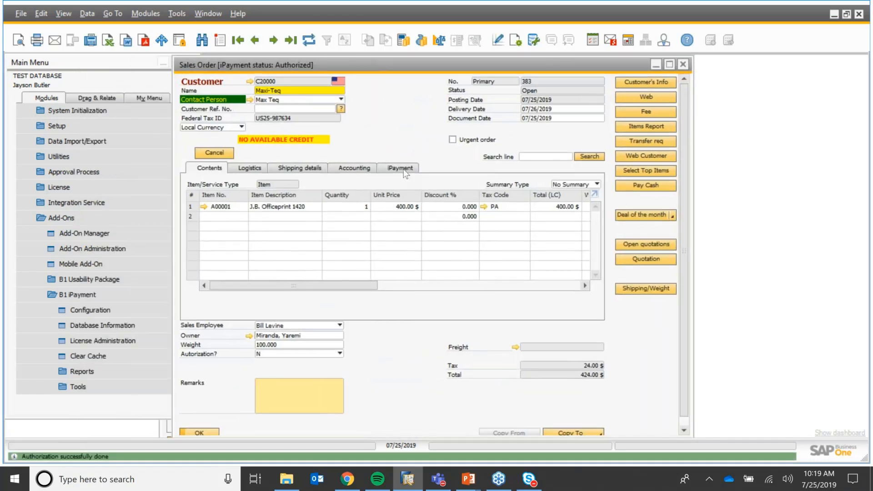
click(404, 171)
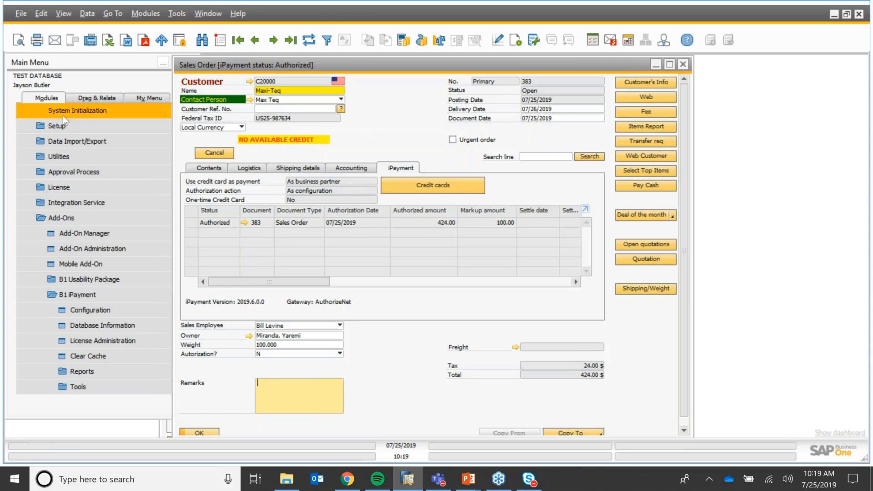
Open the Payment Terms setup under the business partner setup and position its window over the sales order.
drag(229, 65, 301, 68)
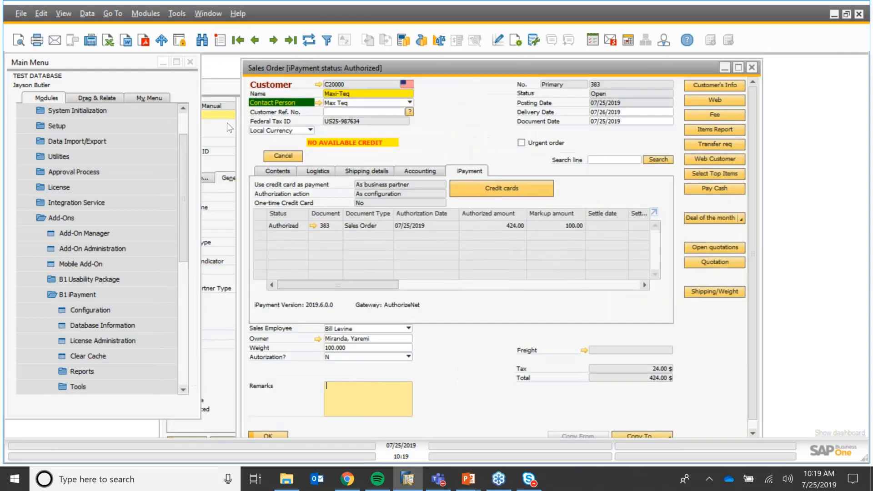
drag(182, 142, 153, 117)
scroll(118, 191, down, 6)
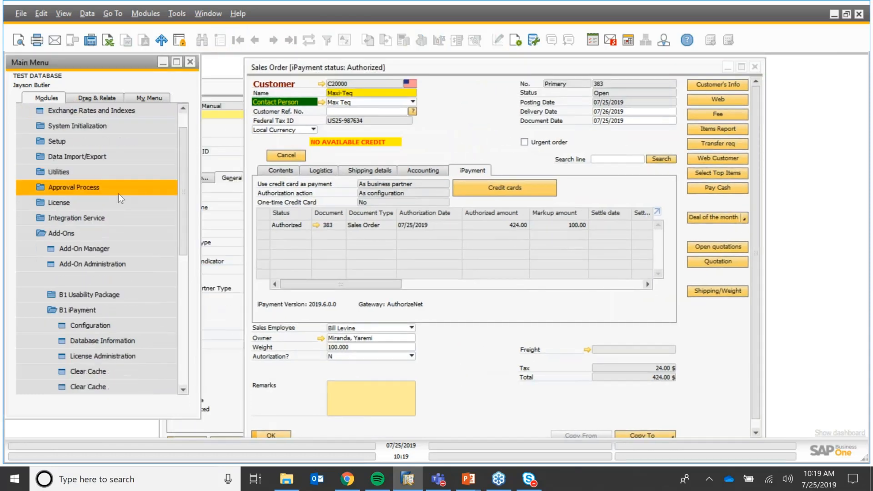
scroll(114, 177, down, 3)
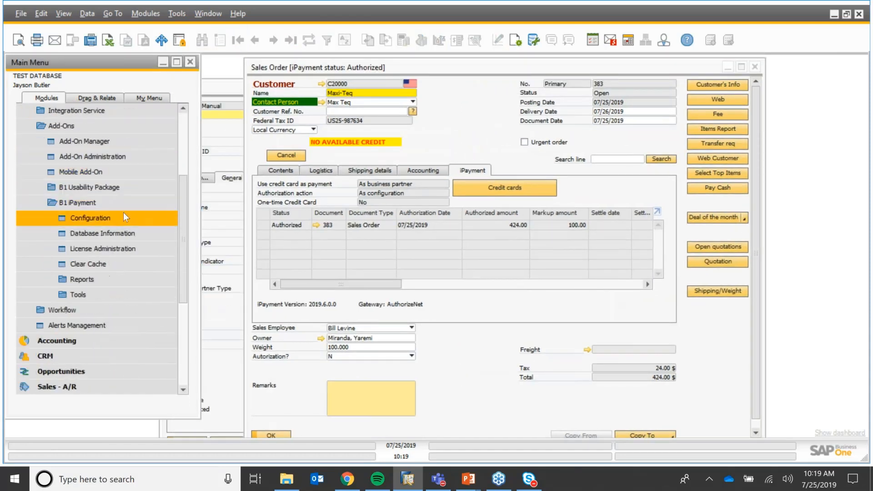
scroll(123, 207, up, 1)
scroll(123, 197, up, 6)
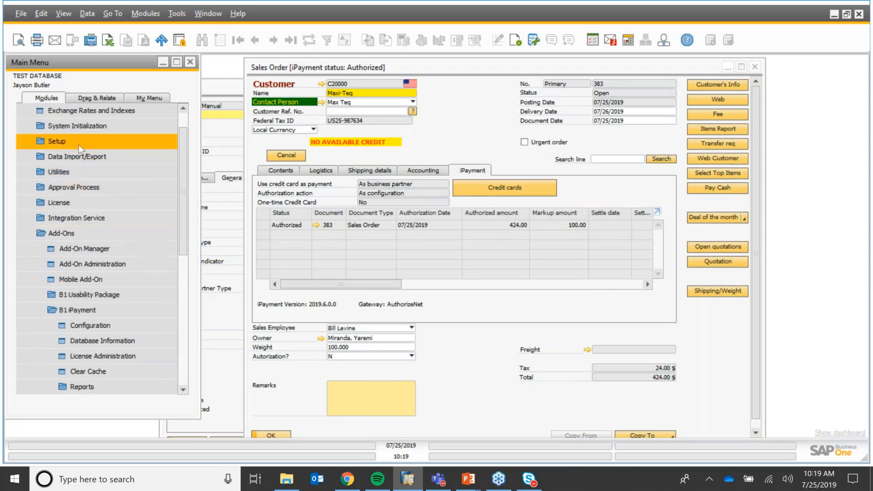
click(78, 142)
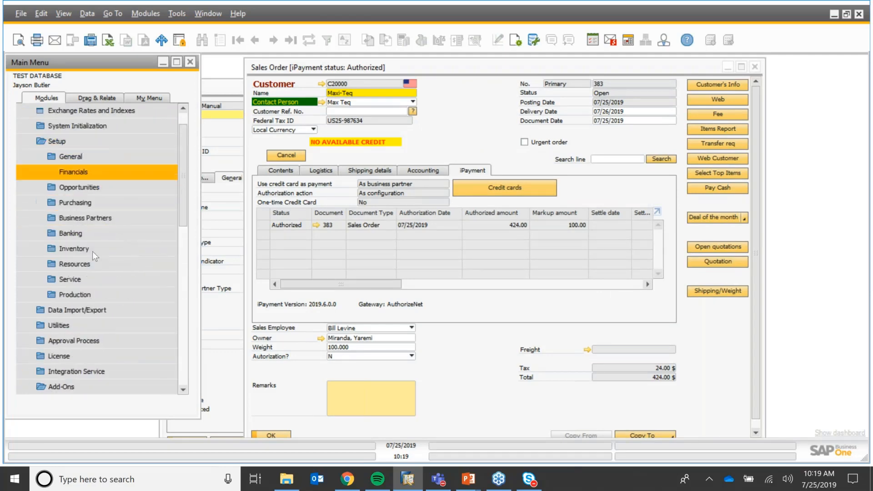
click(102, 220)
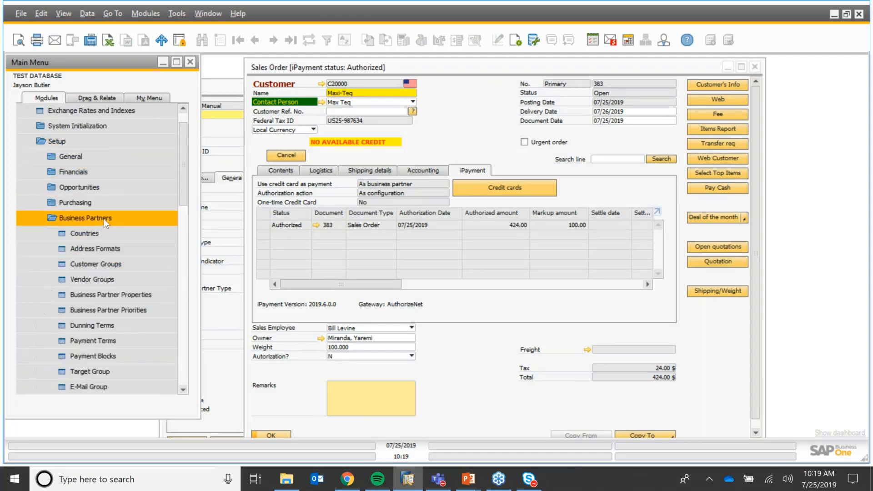
click(121, 341)
drag(430, 148, 358, 119)
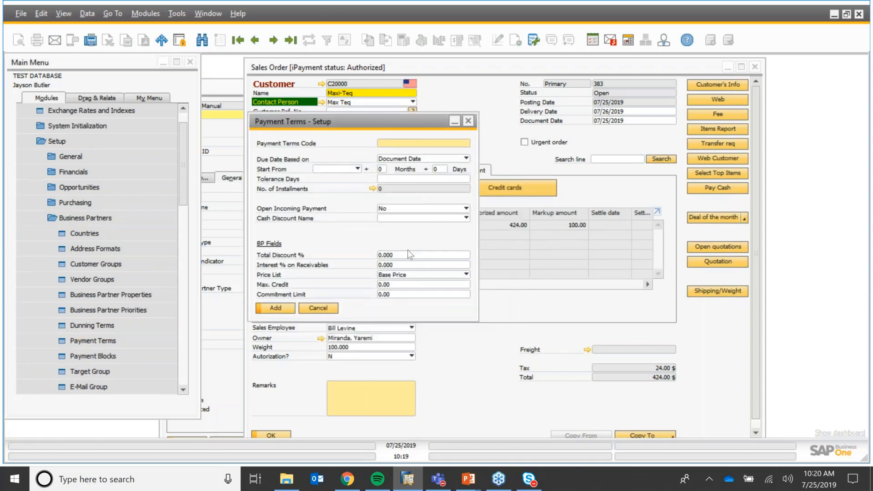
Enter payment terms code 001 with a due date 30 days from the document date.
text(001)
click(436, 170)
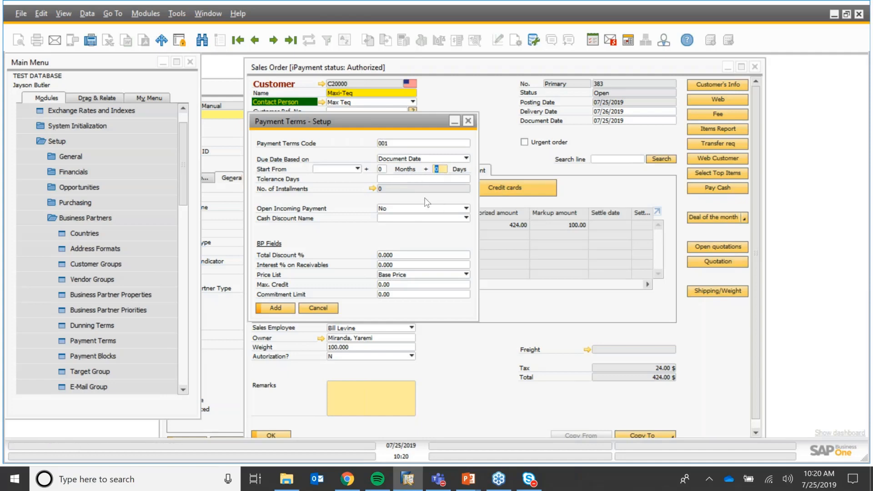
text(30)
Open the iPayment configuration for the payment terms and choose Document add - Do nothing for sales orders.
right_click(344, 233)
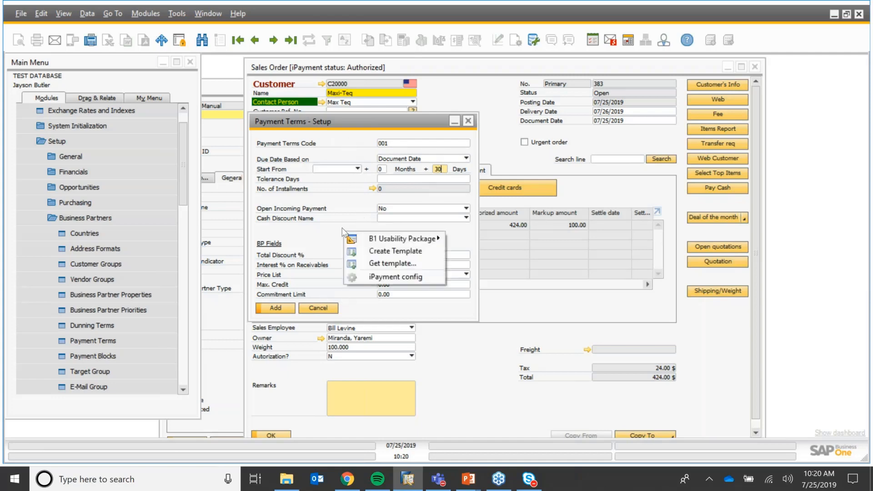
click(394, 278)
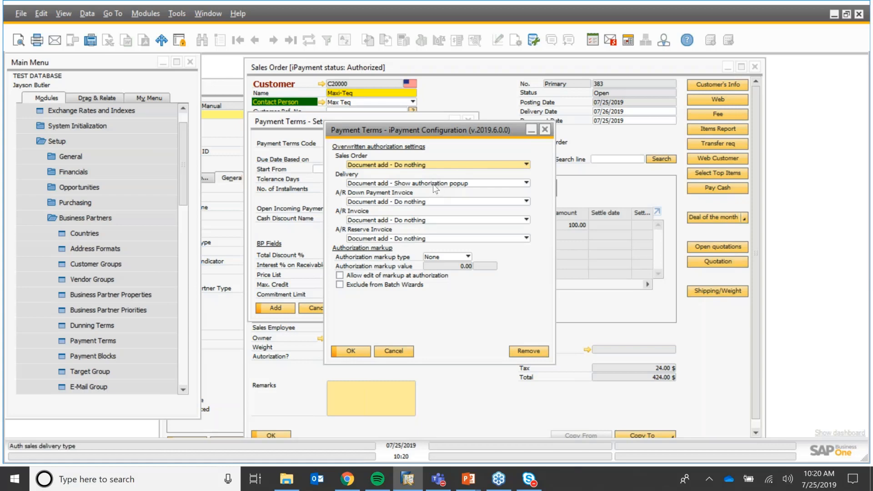
click(526, 164)
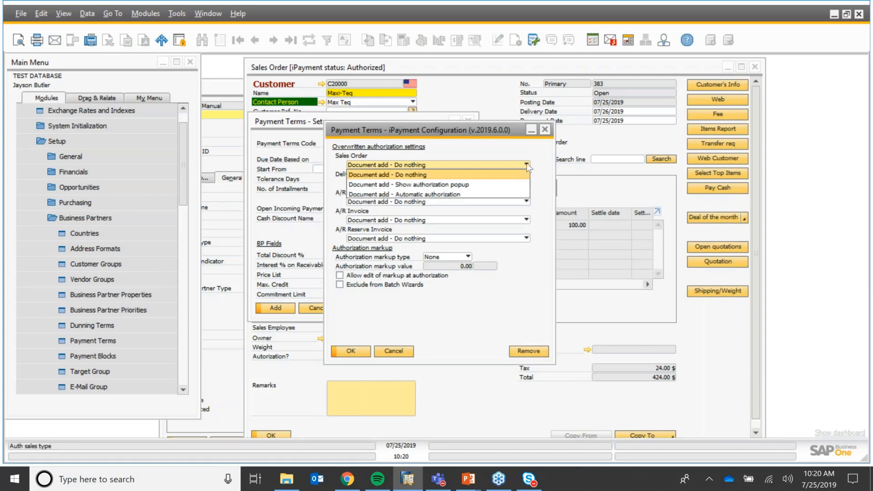
click(446, 175)
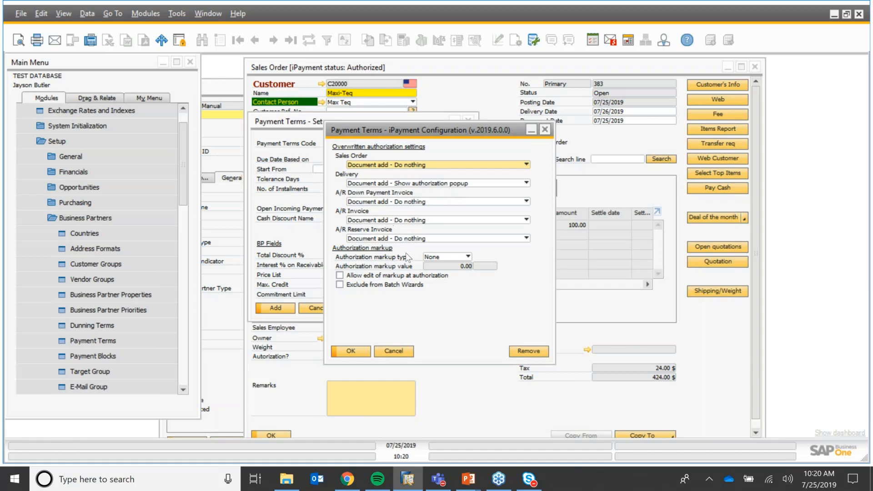
Set the authorization markup to an amount of 200 $, allow editing the markup at authorization, and save the iPayment configuration.
click(468, 256)
click(460, 276)
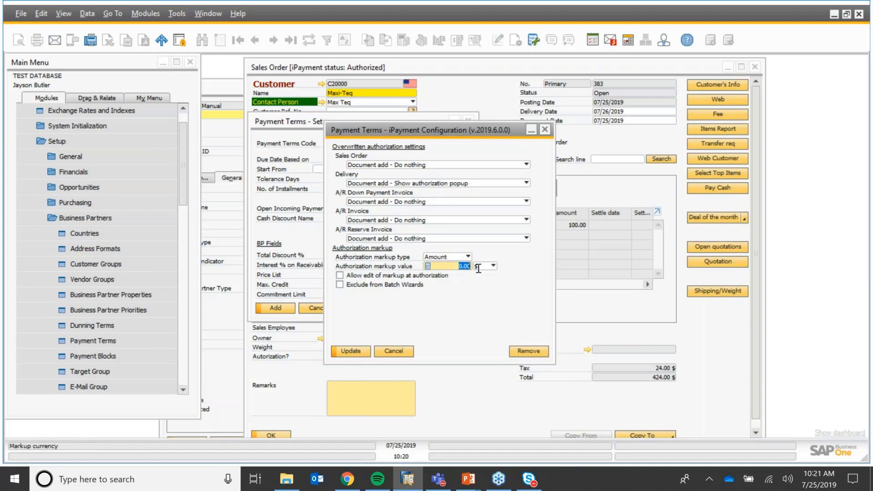
text(200)
click(341, 275)
click(350, 351)
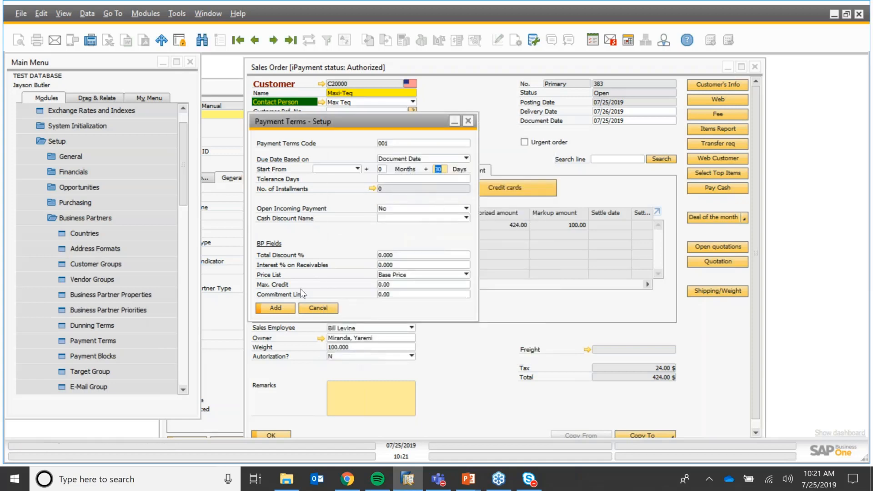
Add the new payment terms 001, close the setup, and move the sales order window next to the main menu.
click(283, 308)
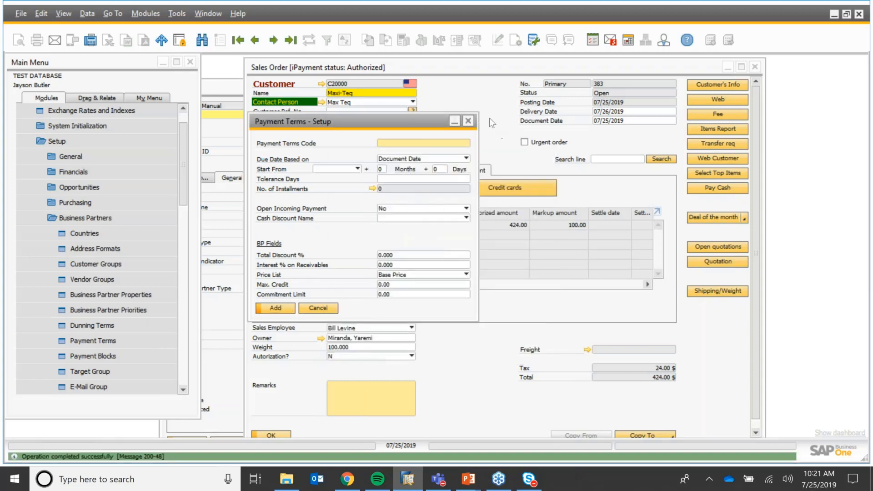
click(469, 121)
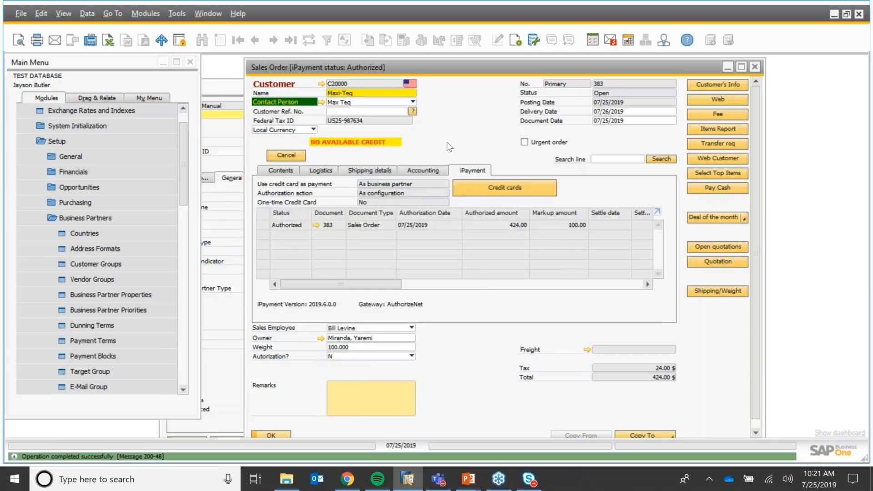
drag(502, 70, 443, 72)
drag(473, 76, 497, 75)
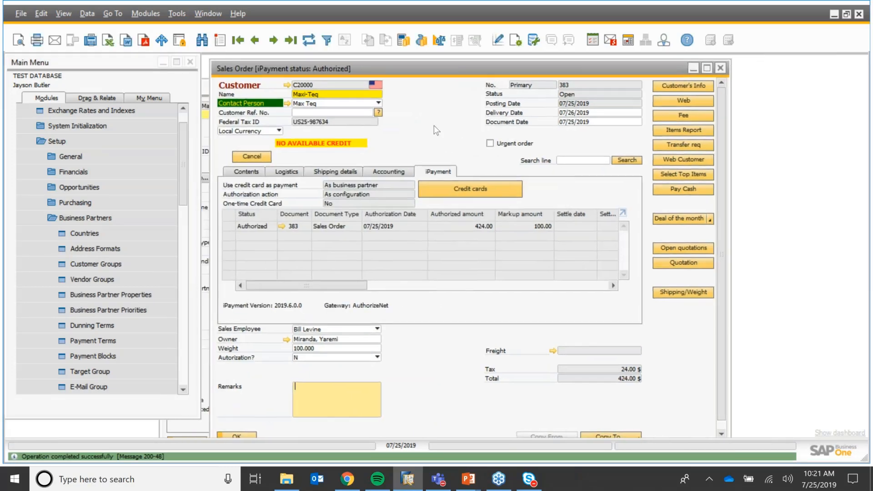
Start a new sales order and select business partner C20000, Maxi-Teq, as the customer.
click(221, 41)
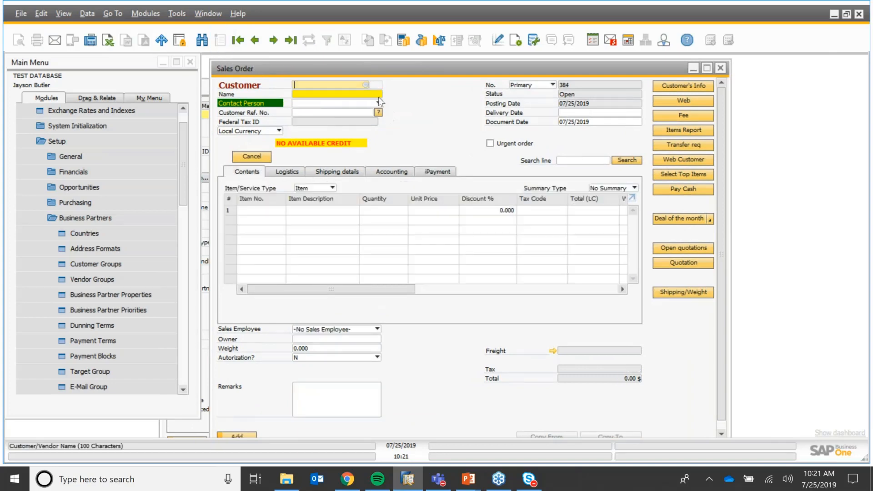
click(378, 95)
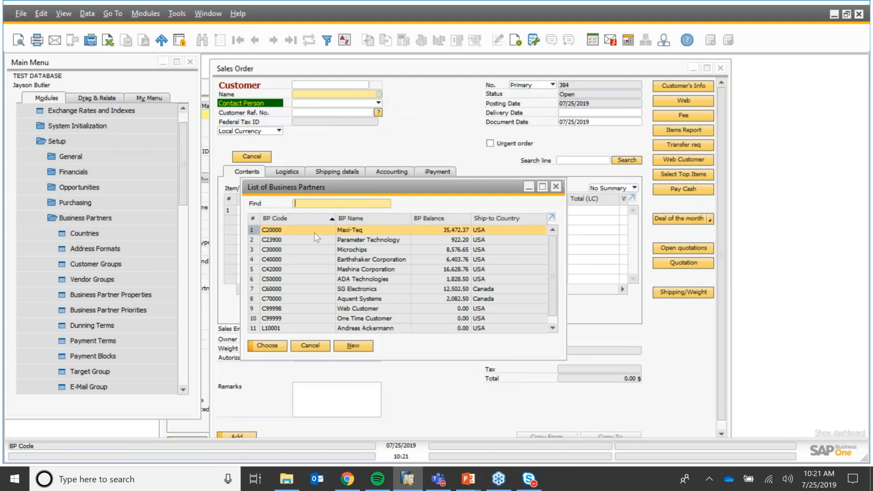
key(Return)
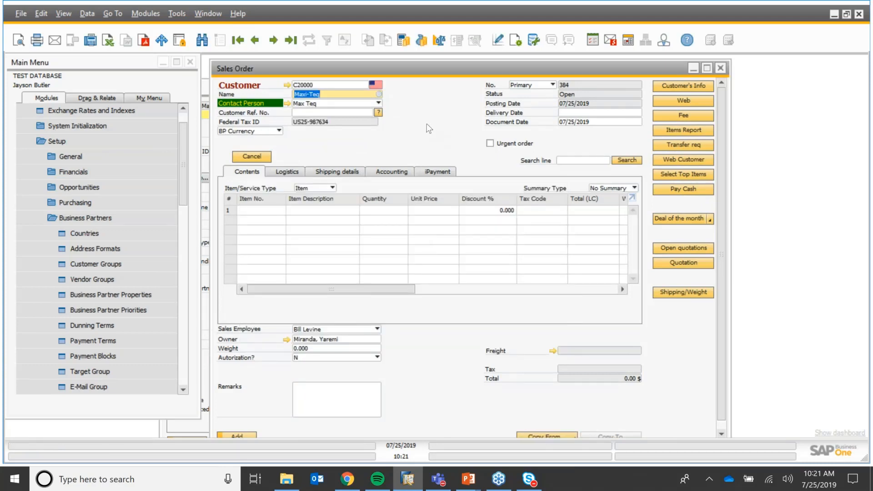
Review the iPayment configuration of payment terms CC from the order's accounting data and switch the order to payment terms 001.
click(396, 173)
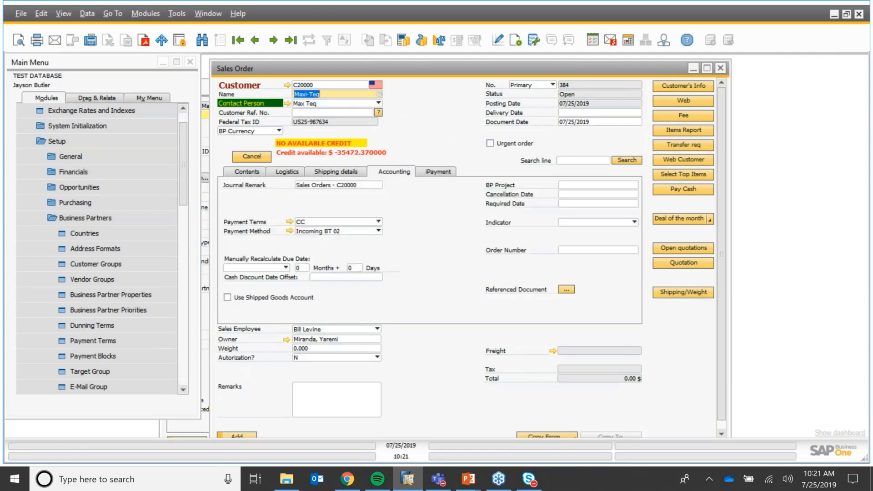
click(289, 222)
right_click(347, 232)
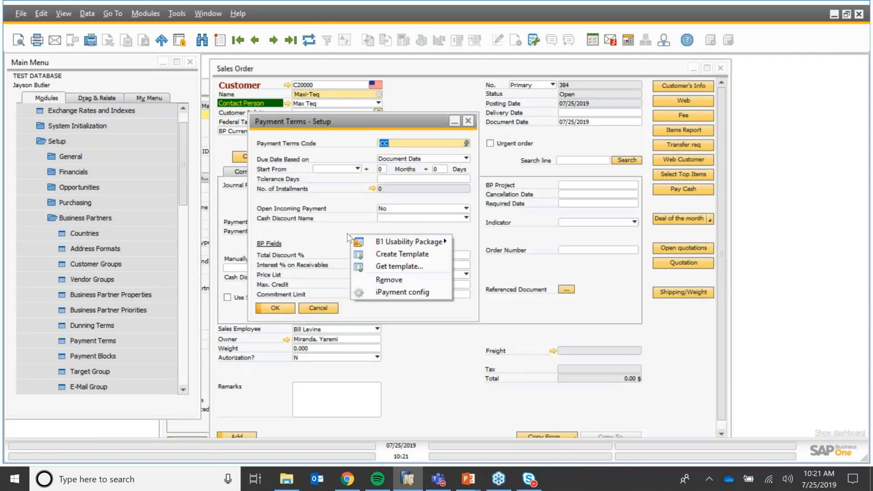
click(382, 293)
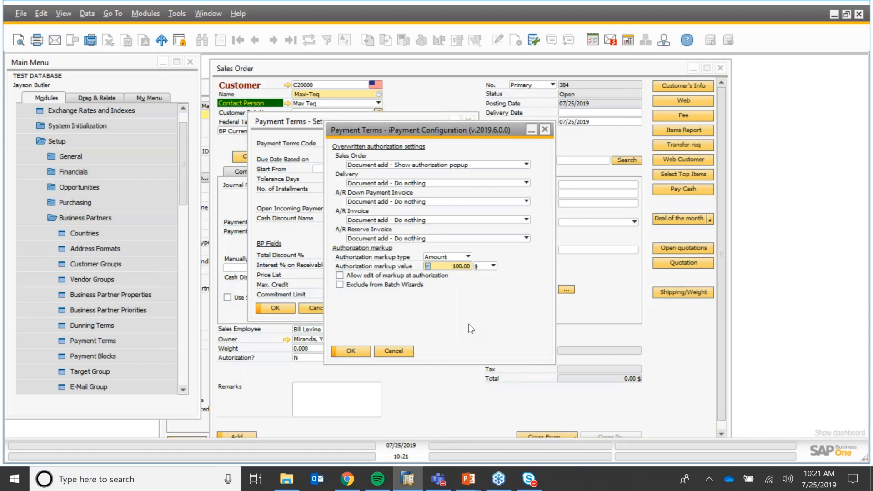
click(545, 129)
click(319, 309)
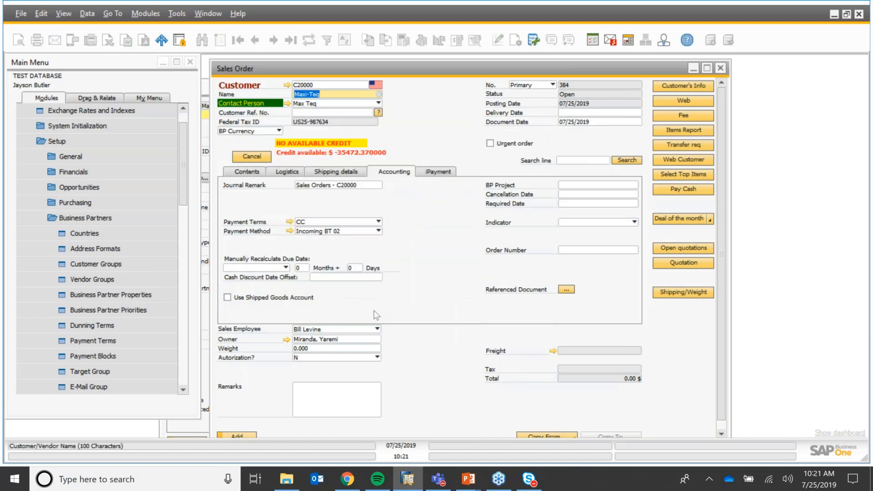
click(379, 222)
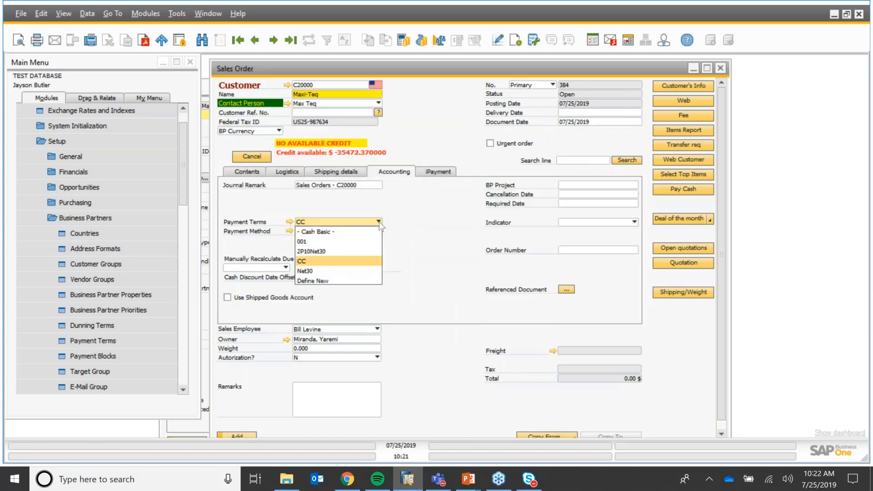
click(321, 241)
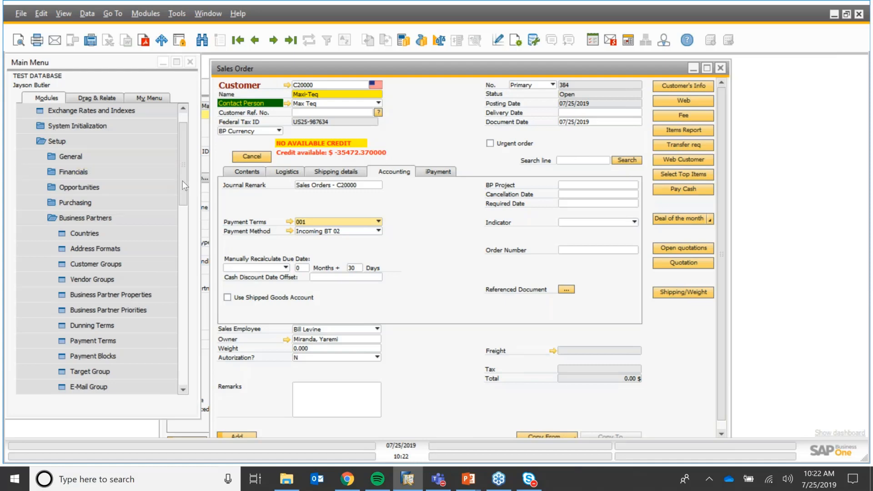
Examine the payment terms level options in the B1 iPayment authorization configuration and leave it without saving.
drag(182, 181, 182, 159)
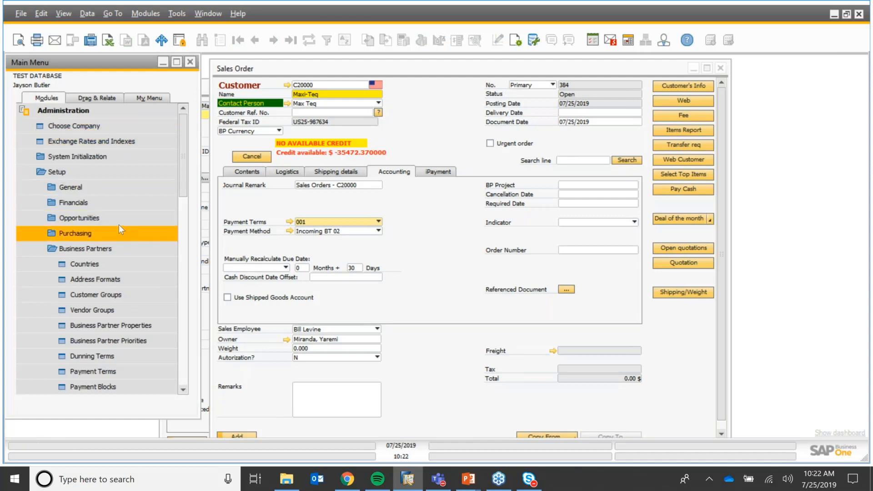
scroll(117, 275, down, 5)
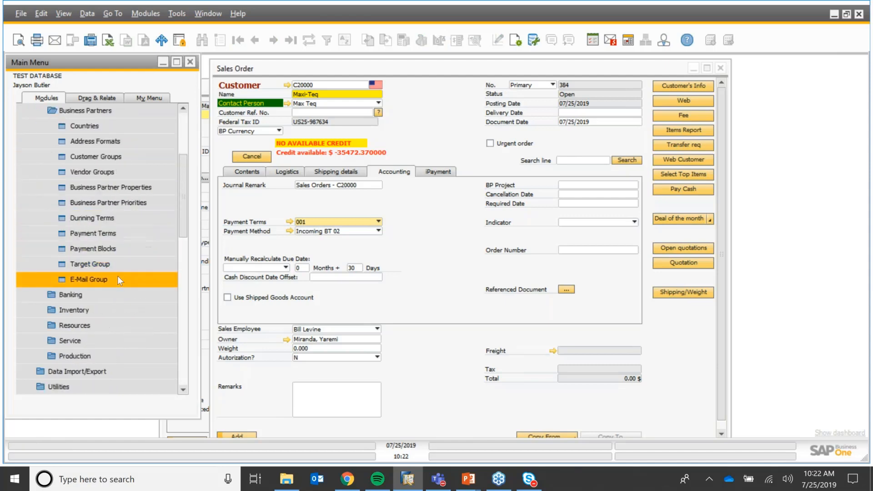
scroll(116, 276, down, 3)
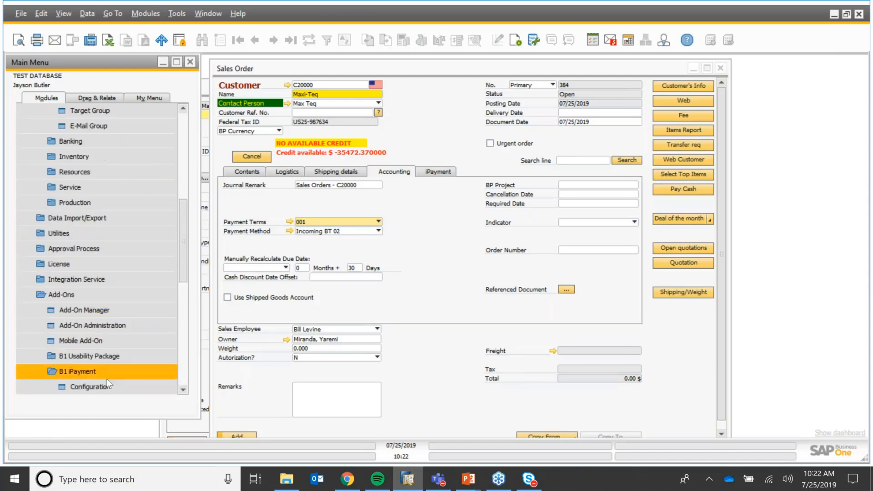
click(103, 371)
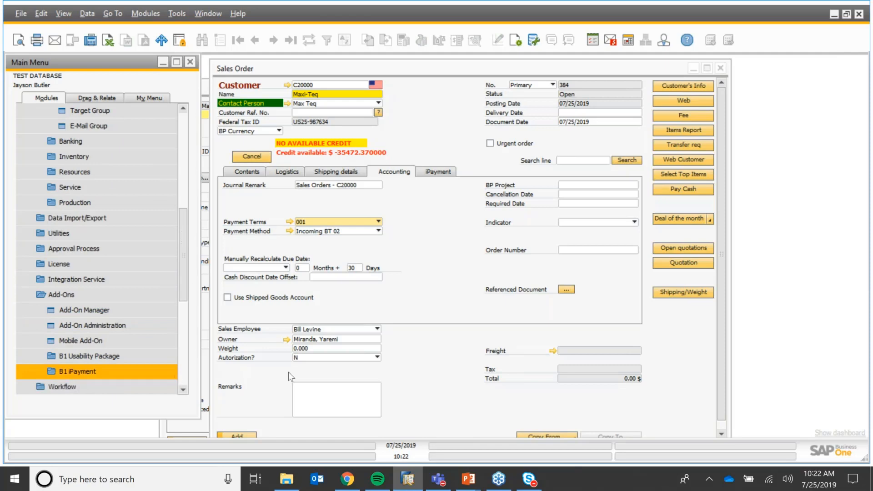
click(122, 371)
click(116, 309)
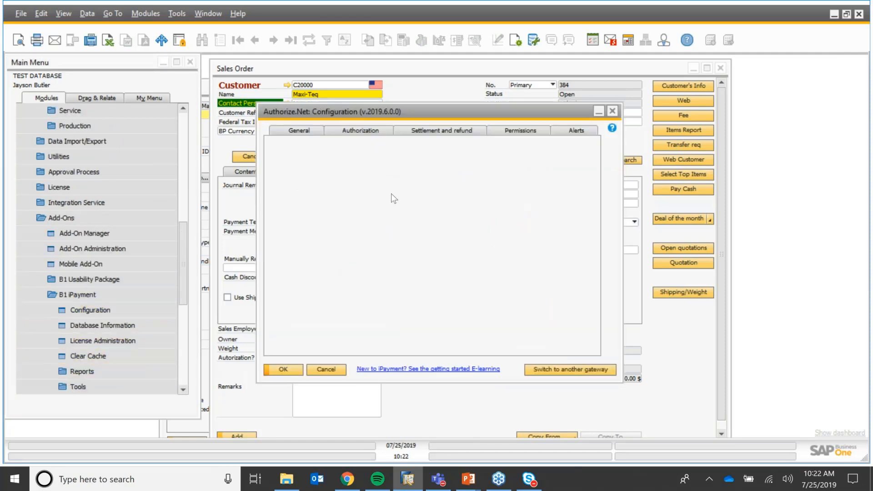
click(378, 132)
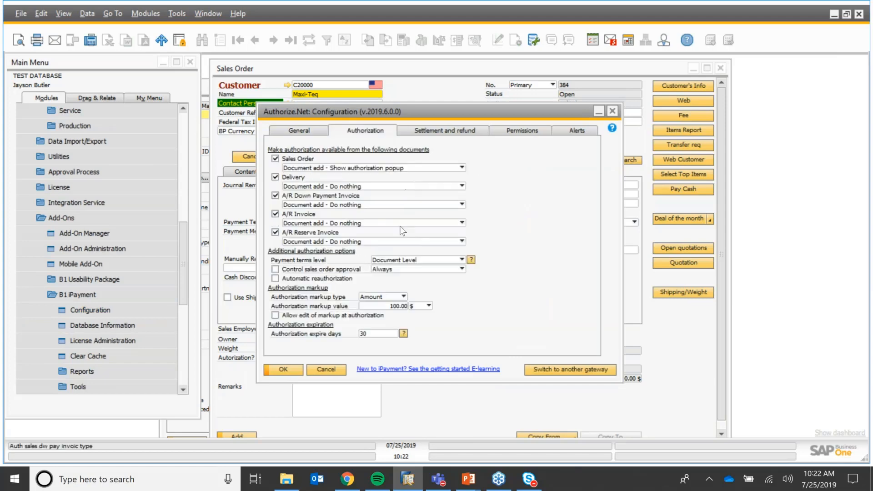
click(461, 260)
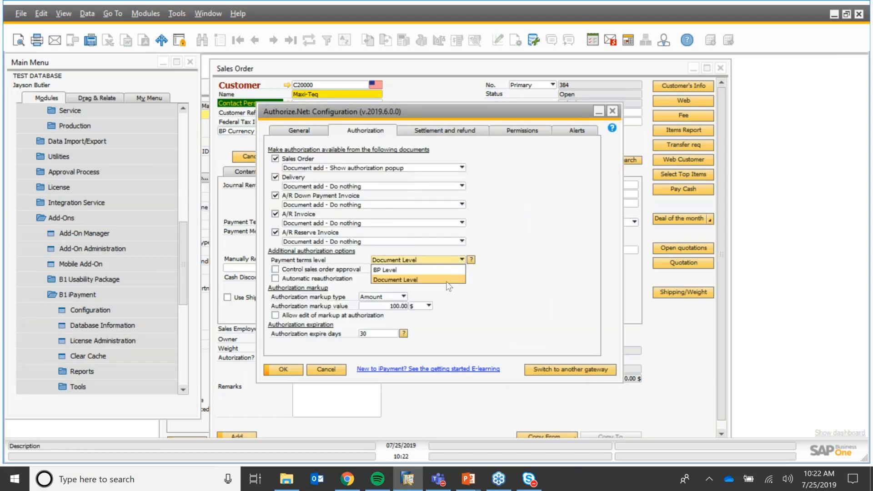
click(447, 280)
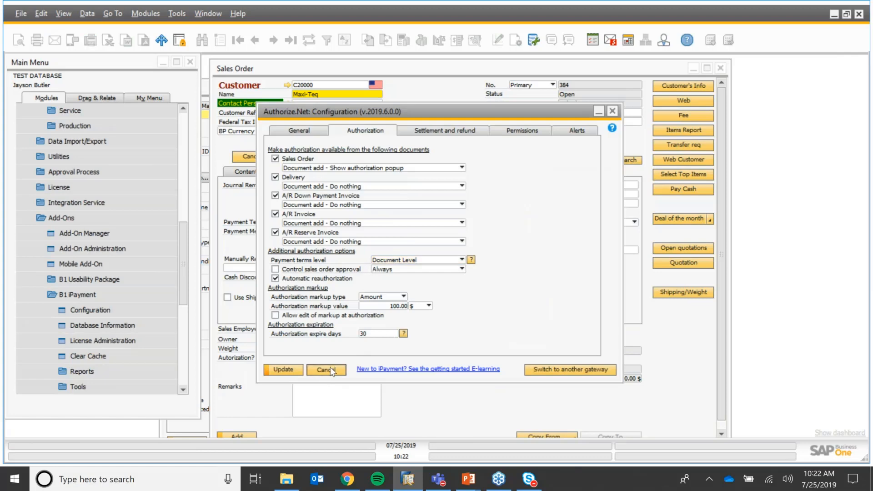
click(326, 369)
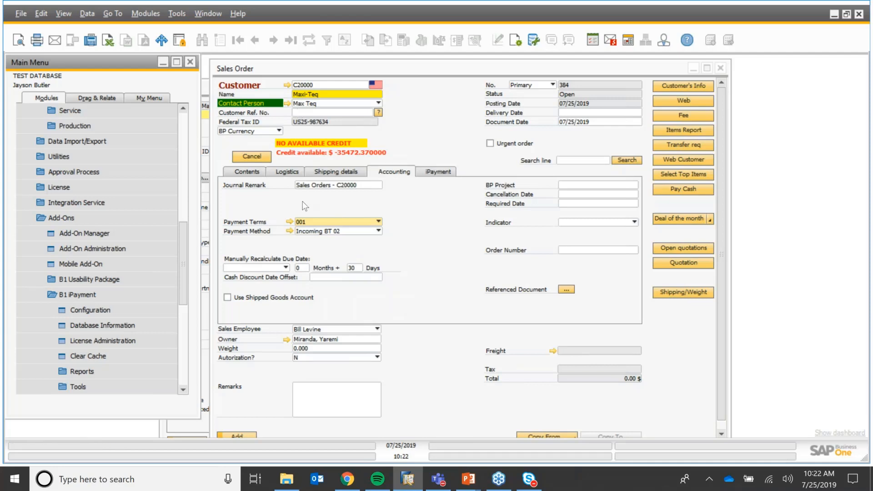
Open the iPayment configuration of payment terms 001 from the order and set Sales Order to Document add - Do nothing.
click(288, 222)
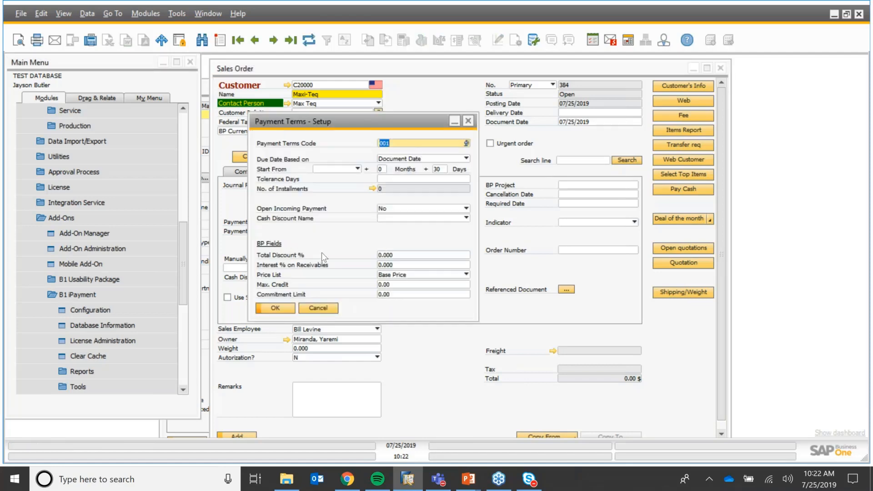
right_click(345, 199)
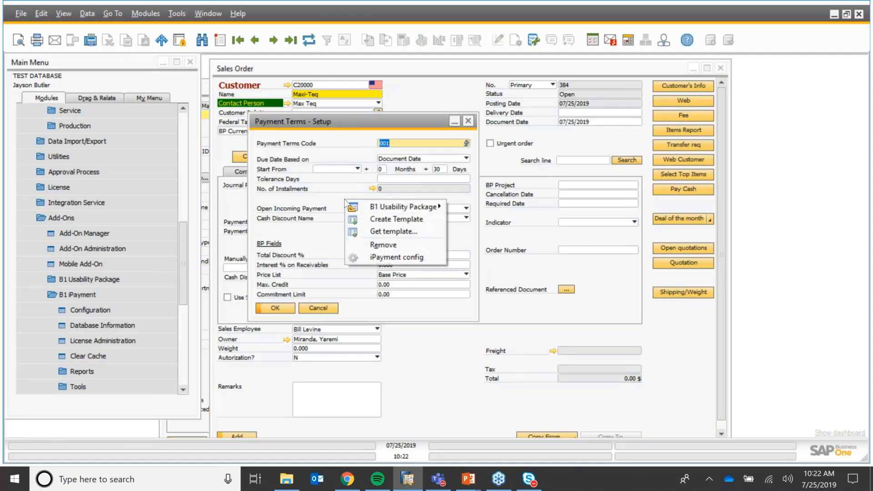
click(389, 257)
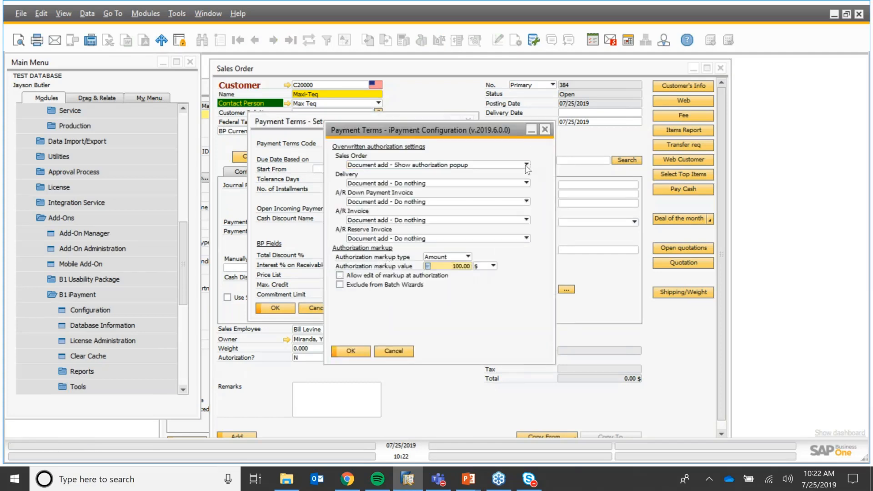
click(527, 165)
click(482, 171)
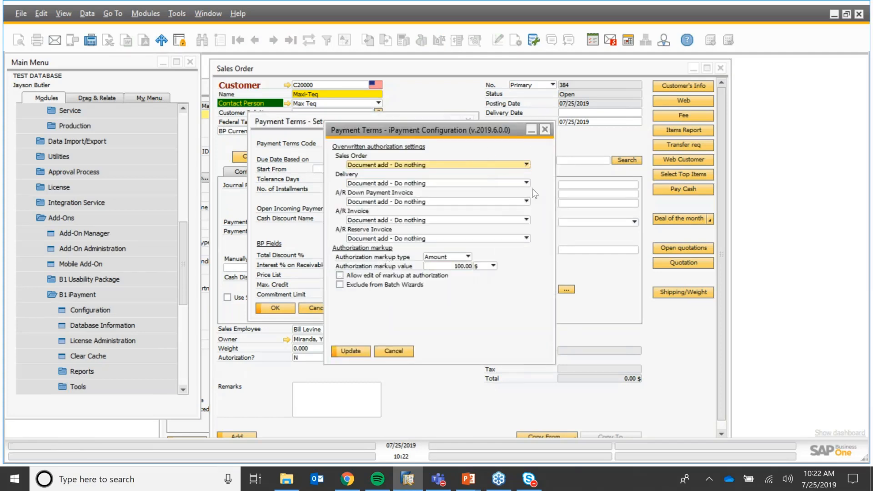
Set Delivery to Document add - Show authorization popup and the authorization markup value to 200 $, and save the payment terms configuration.
click(525, 183)
click(470, 202)
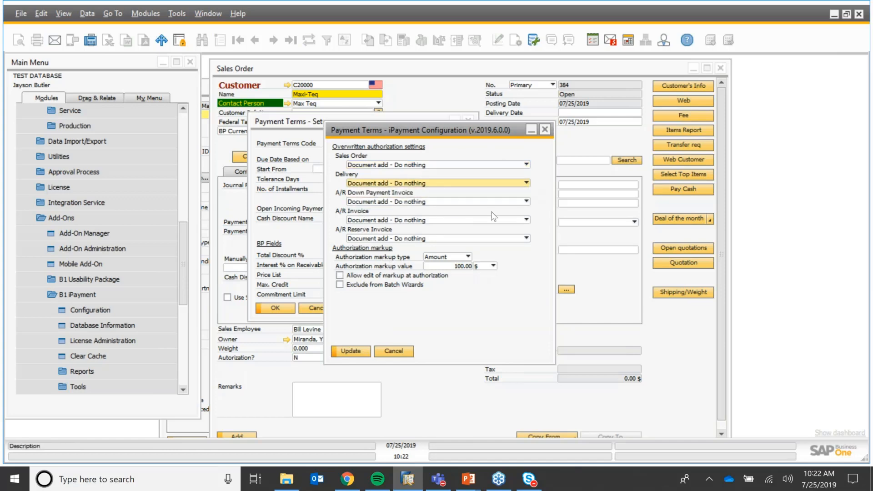
click(450, 266)
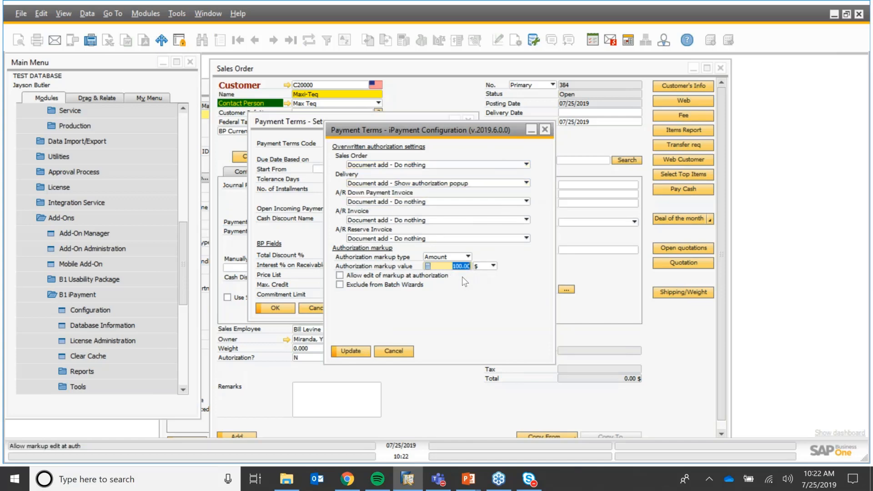
click(351, 351)
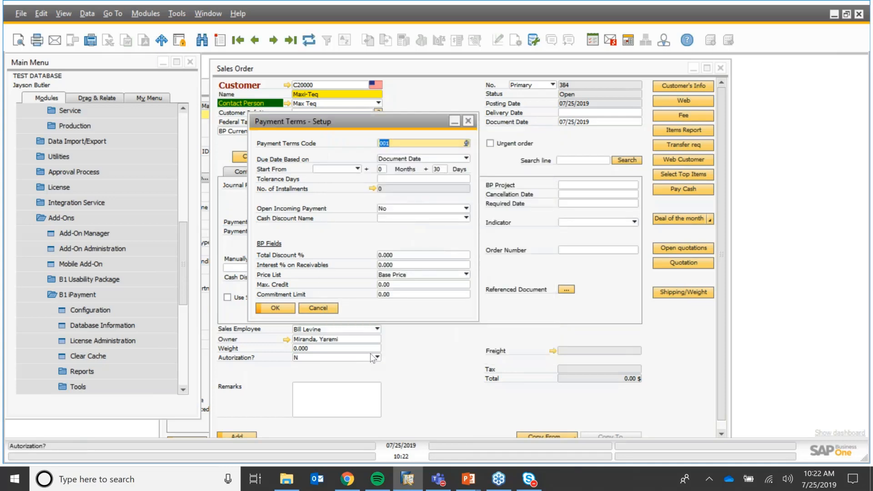
click(282, 308)
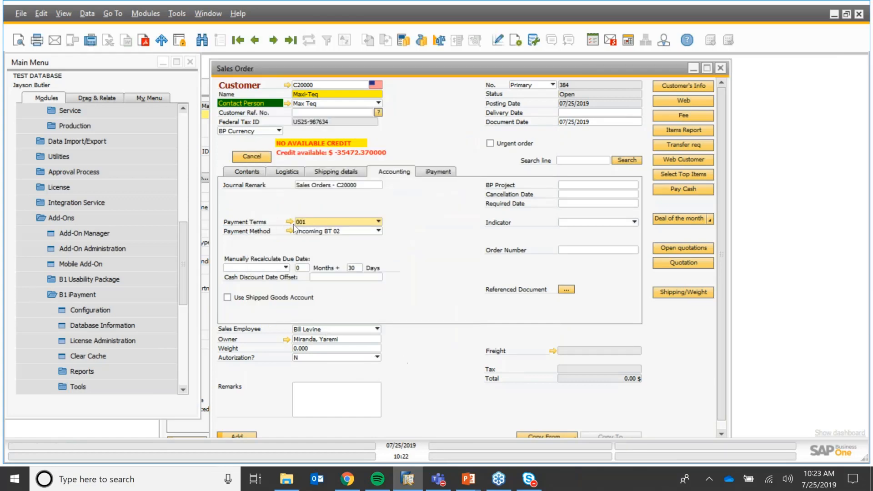
Check the saved iPayment configuration of payment terms 001 and return to the sales order's item lines.
click(290, 222)
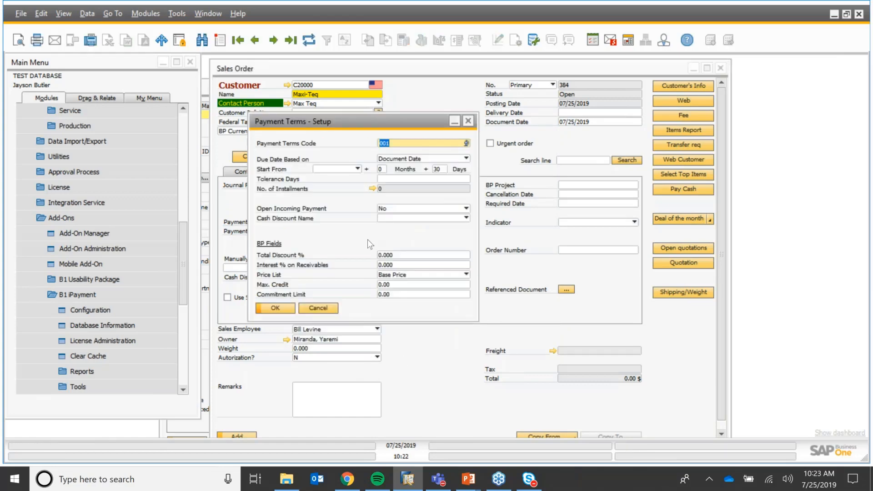
right_click(351, 238)
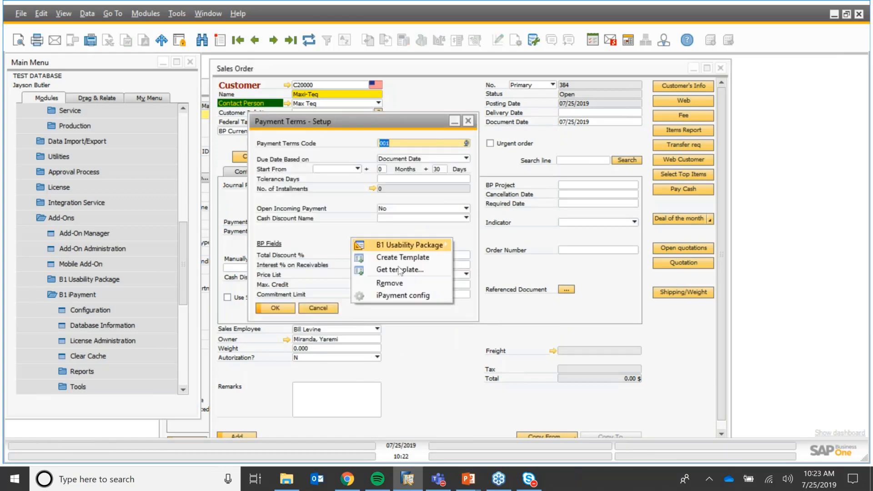
click(404, 295)
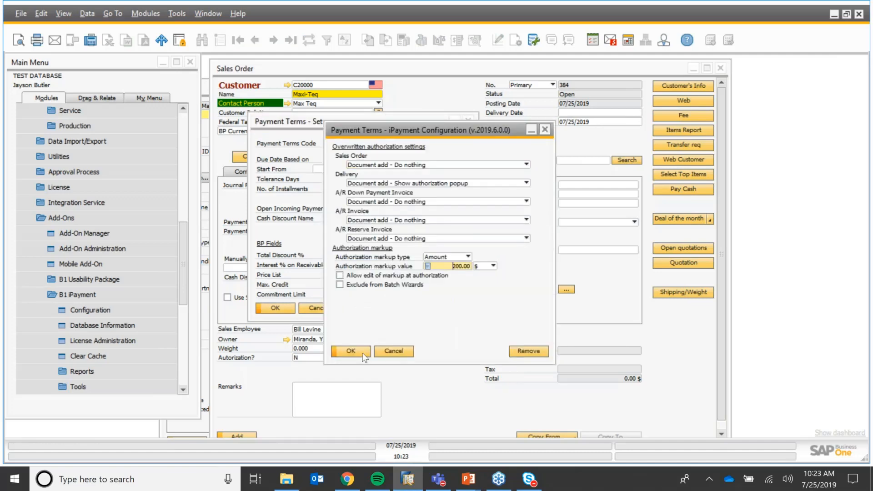
click(367, 354)
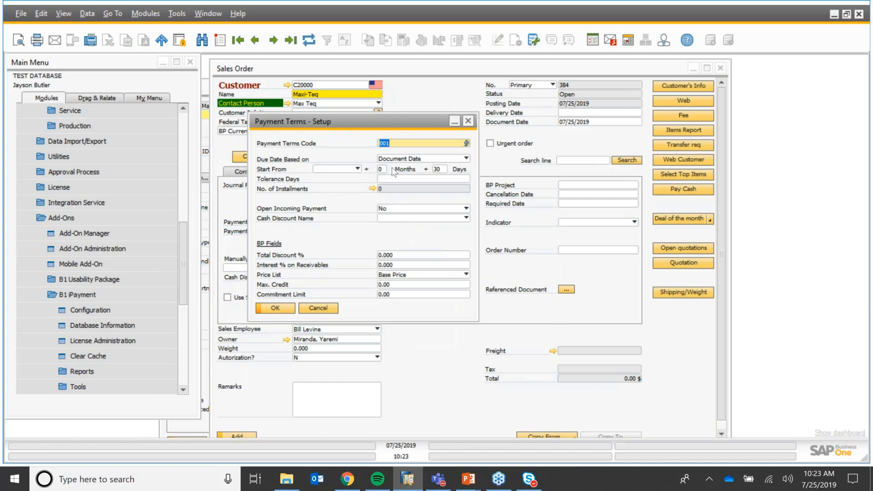
click(275, 308)
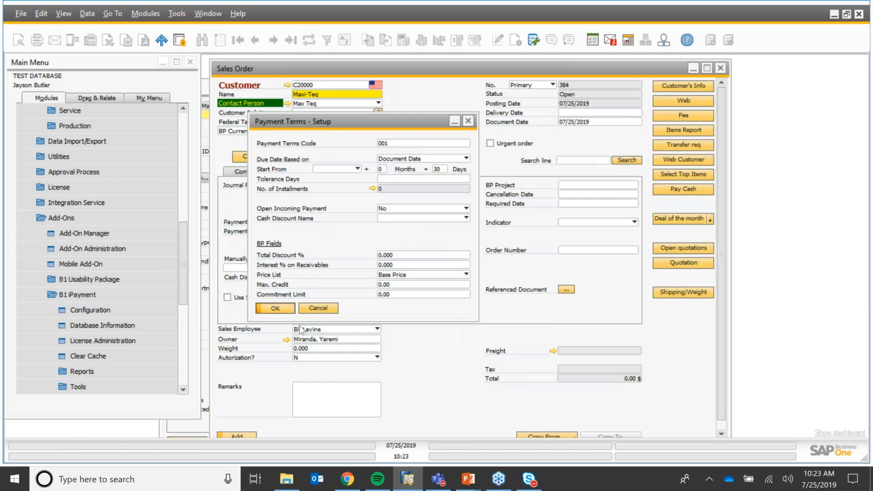
click(249, 173)
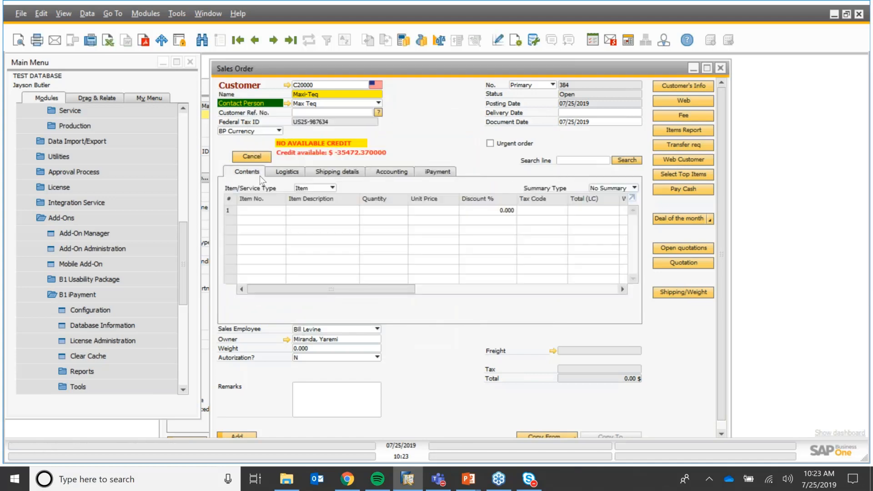
Enter item A00002 on the sales order, set the delivery date to 07/27/2019 for the rows too, and add the order.
click(281, 211)
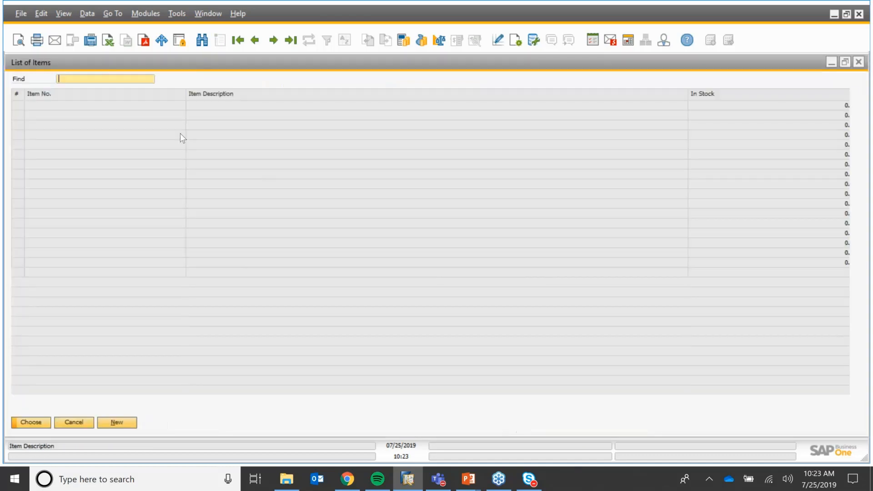
double_click(151, 116)
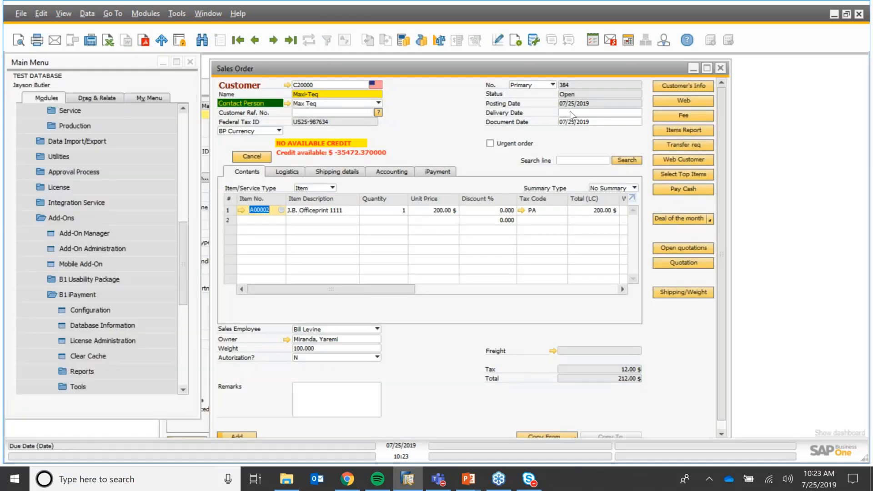
click(568, 113)
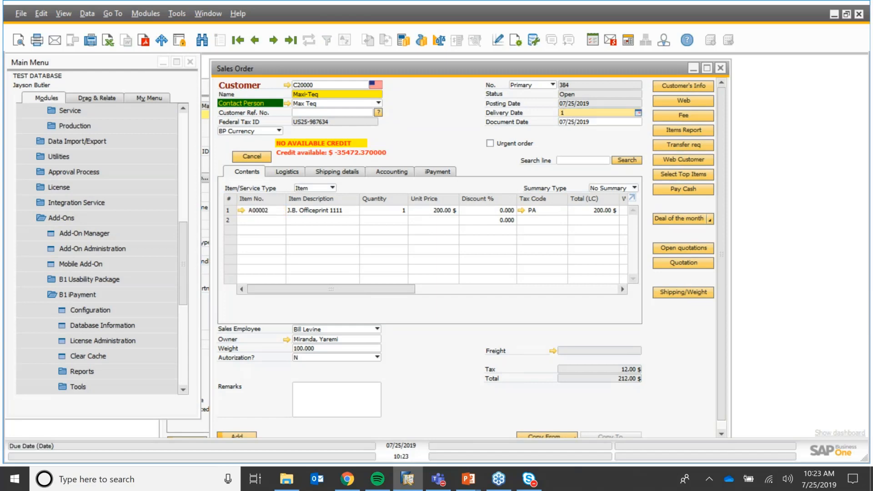
text(27)
key(Tab)
click(245, 435)
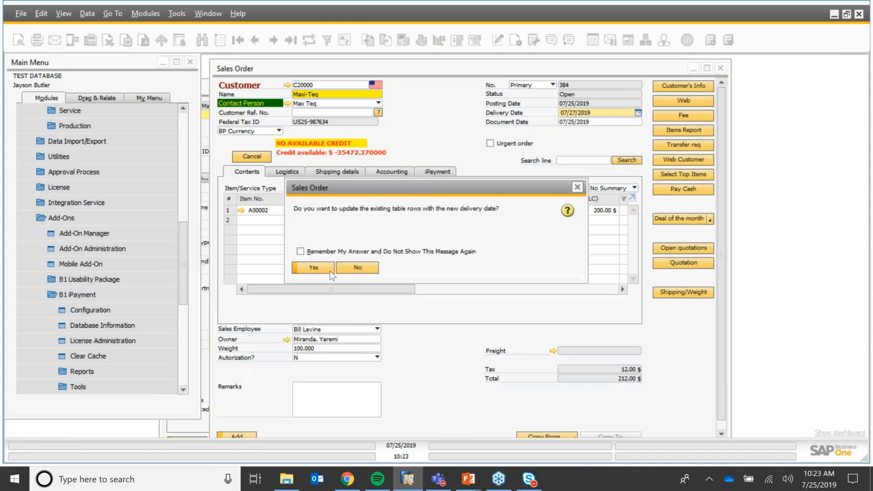
click(323, 265)
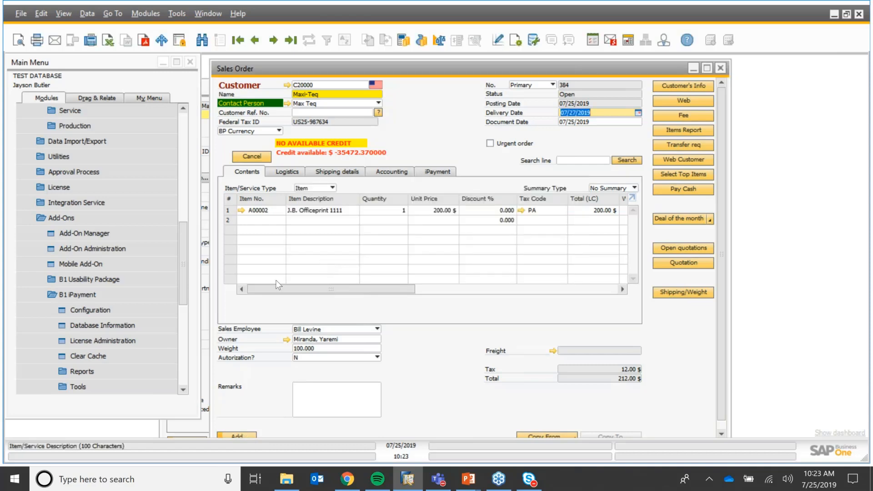
click(244, 436)
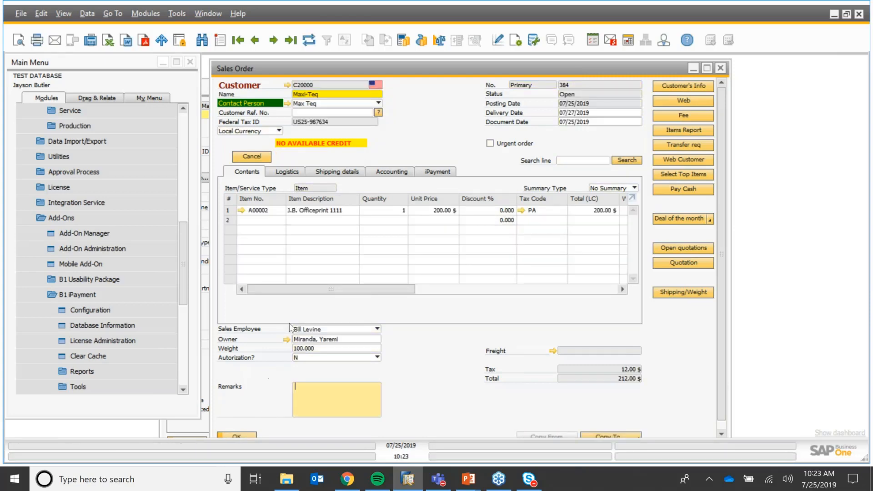
Copy the sales order to a delivery and add the delivery.
click(618, 434)
click(617, 402)
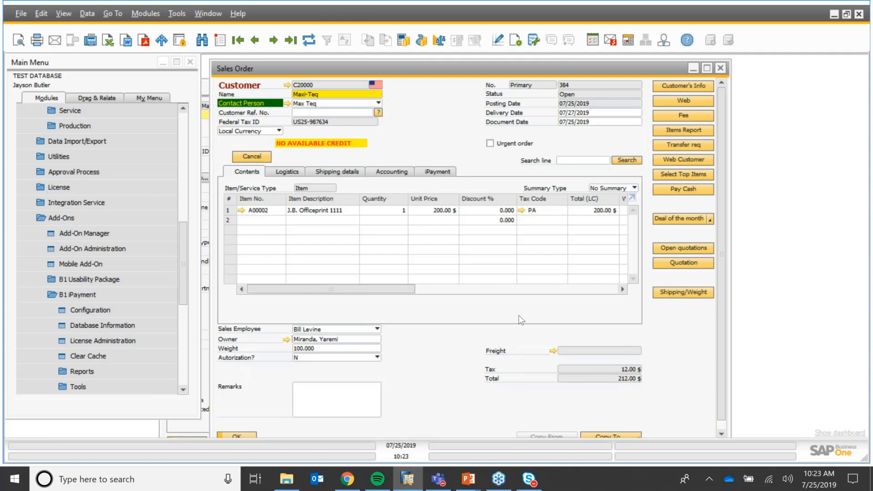
click(191, 431)
click(312, 251)
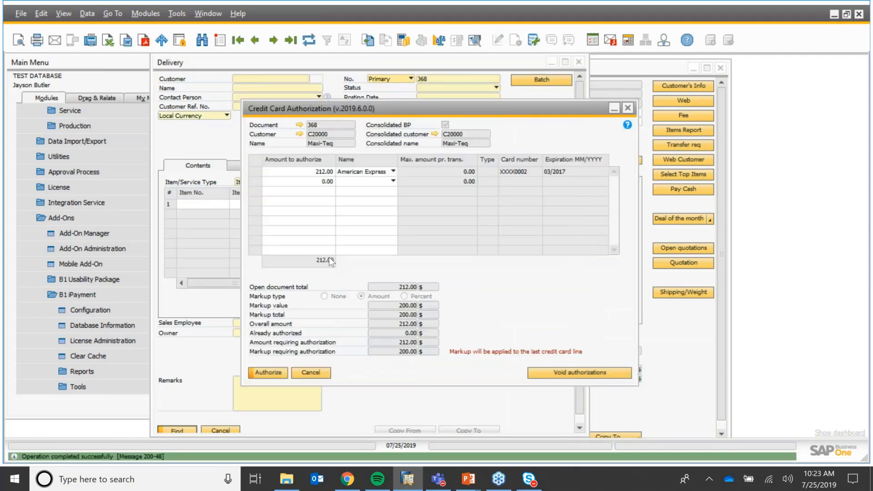
Check the payment terms on the delivery and authorize 212.00 $ on the American Express card.
drag(227, 68, 162, 66)
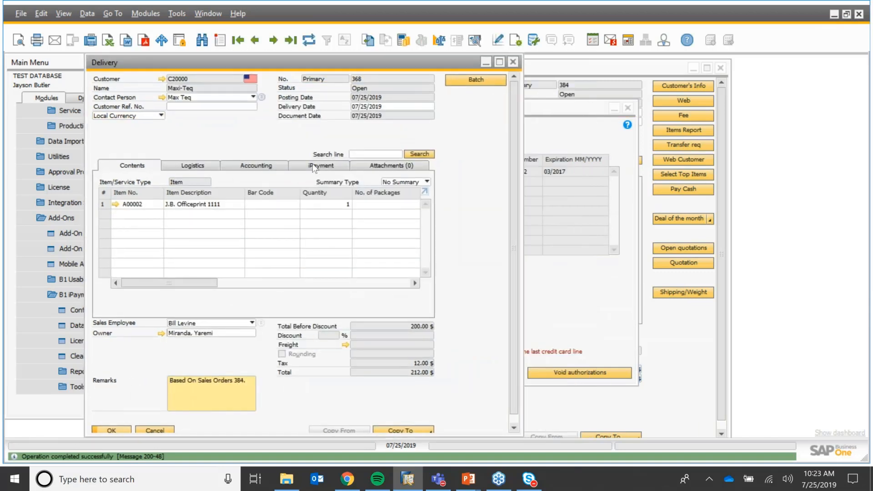
click(267, 167)
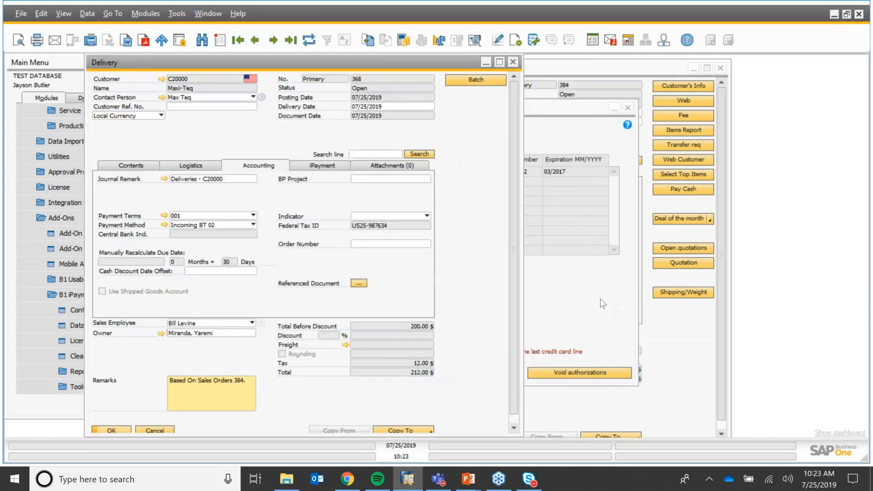
click(603, 302)
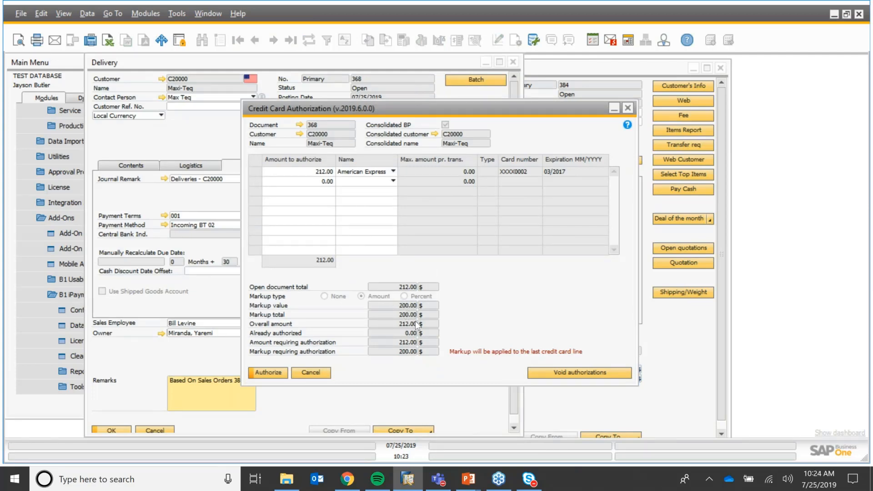
click(283, 374)
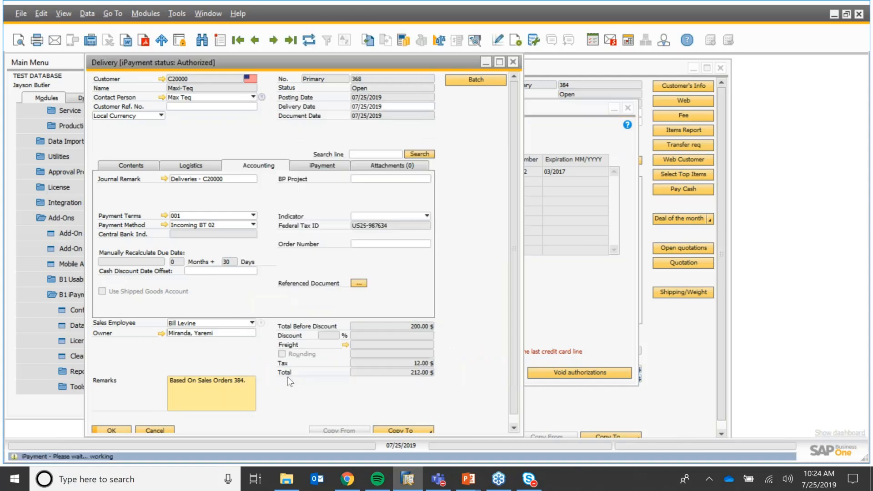
Open the iPayment configuration of payment terms 001 from the delivery, enable Allow edit of markup at authorization, and save it.
drag(359, 61, 489, 63)
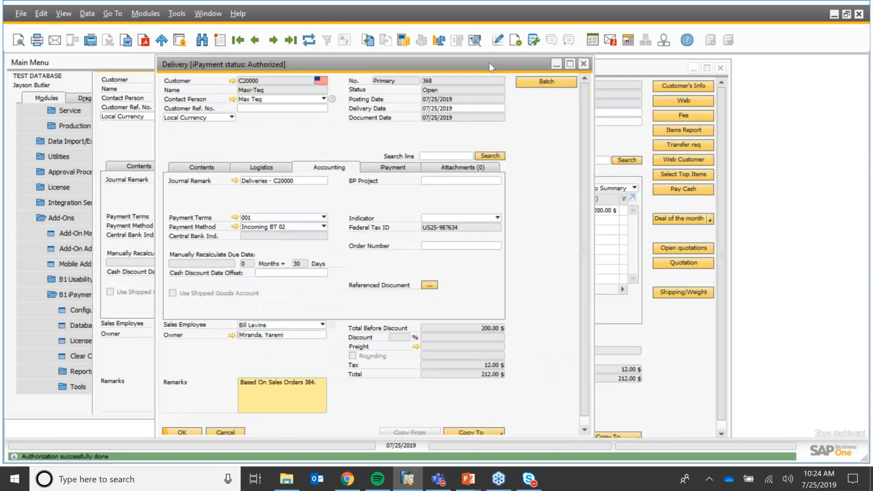
click(295, 217)
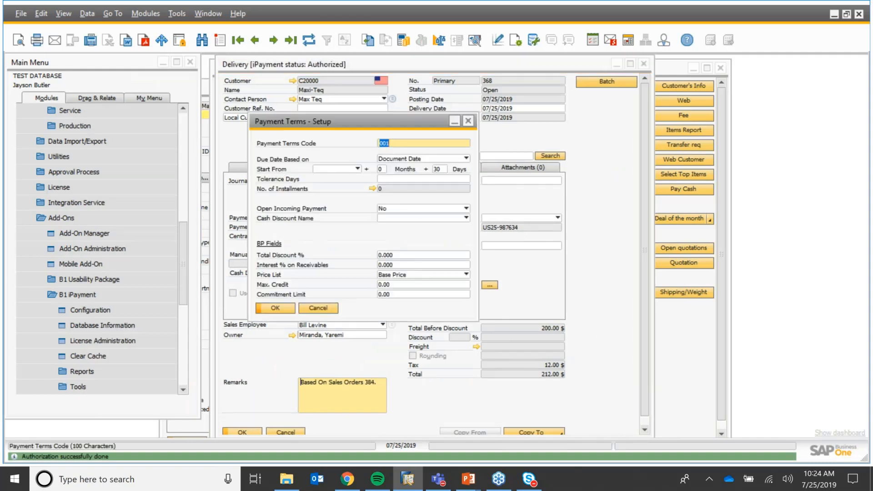
right_click(351, 201)
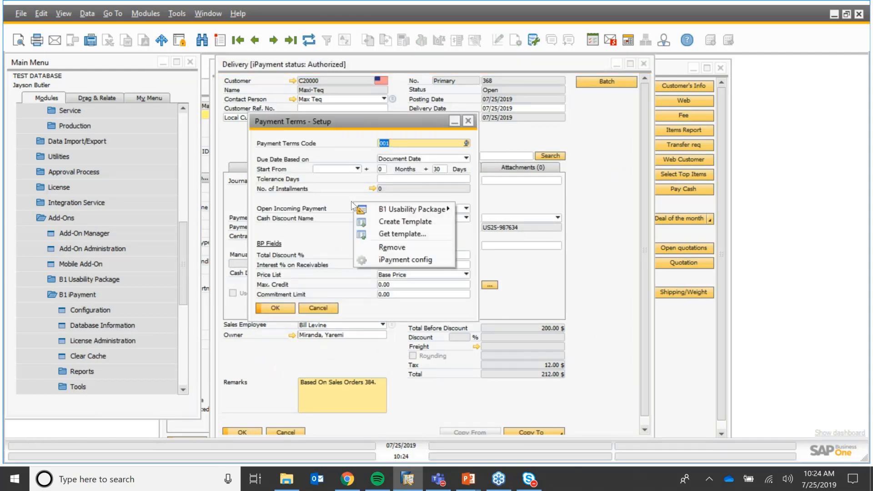
click(403, 258)
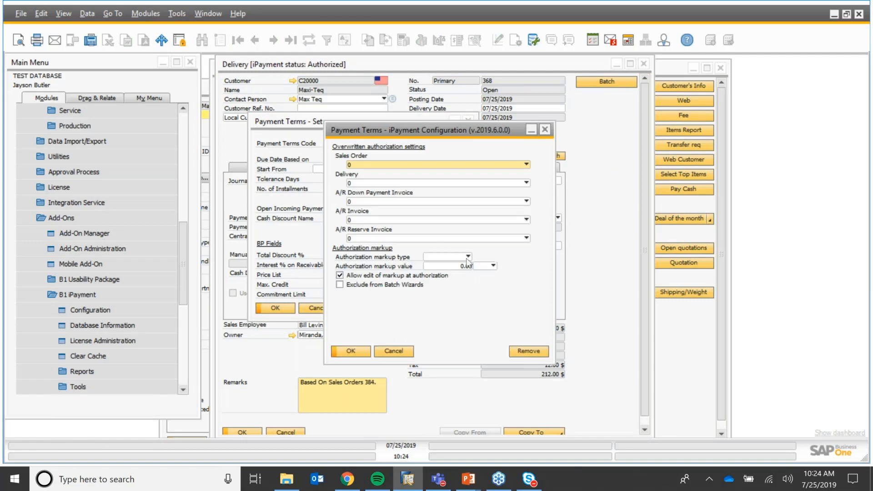
click(340, 275)
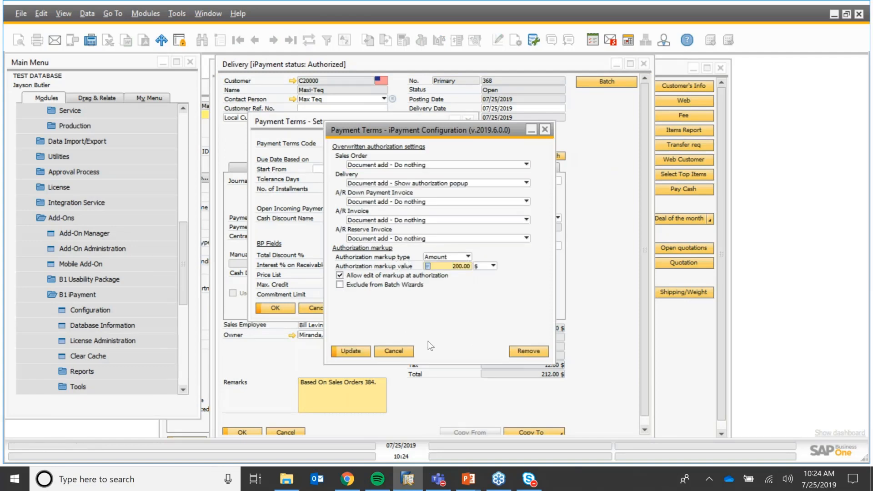
click(356, 354)
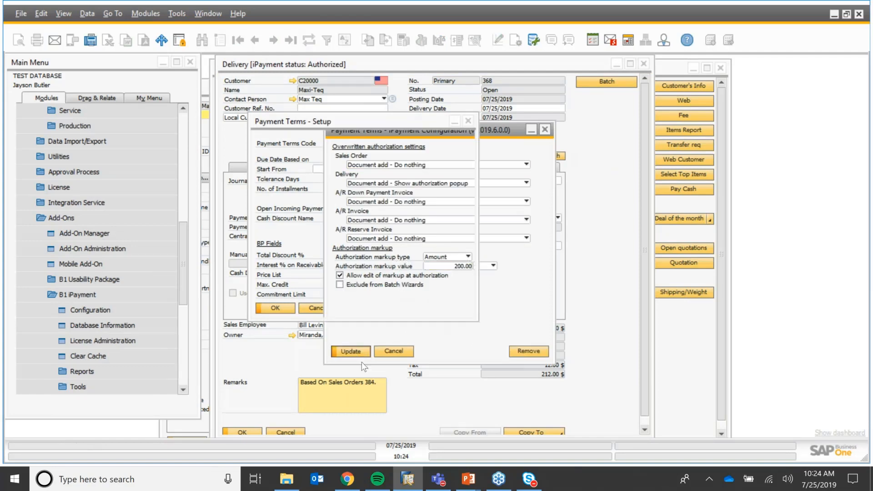
click(286, 310)
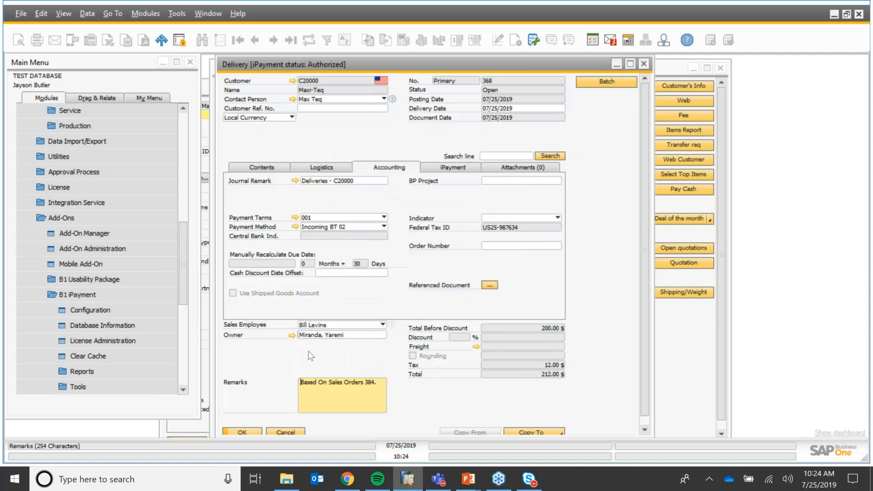
Check the saved iPayment configuration of payment terms 001, and close it and the delivery to return to the sales order.
click(295, 217)
right_click(350, 237)
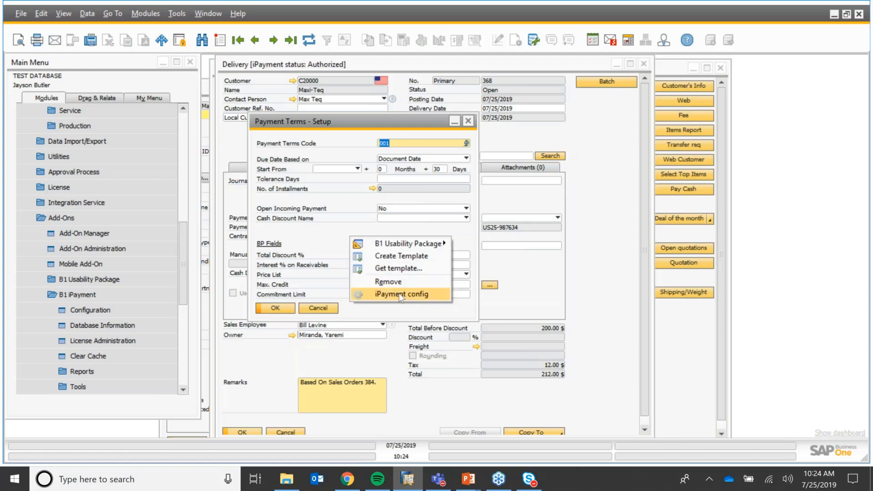
click(398, 294)
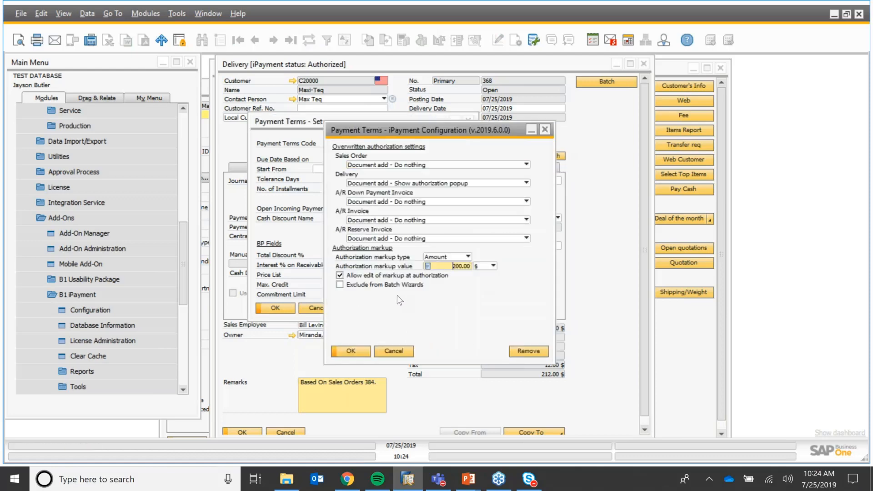
click(357, 351)
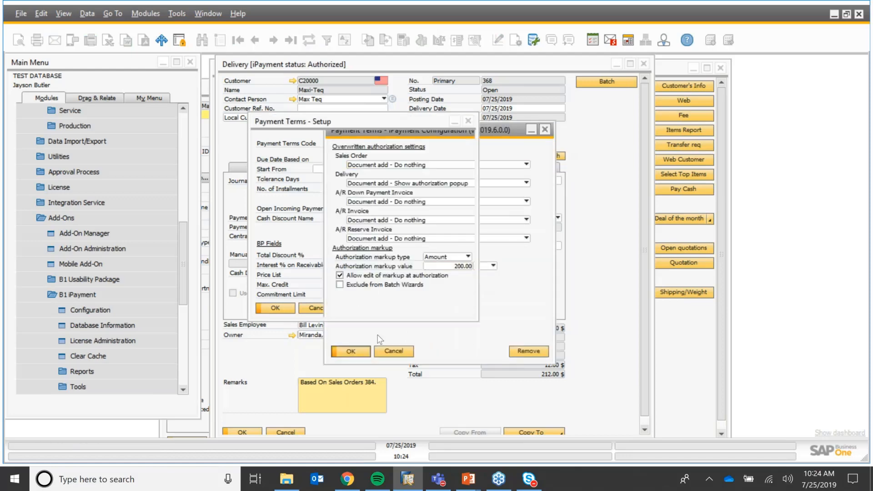
click(274, 309)
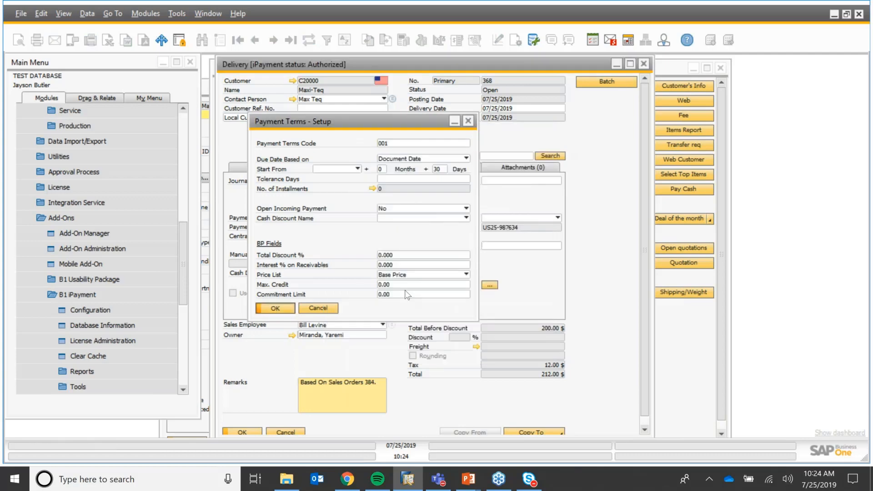
click(648, 42)
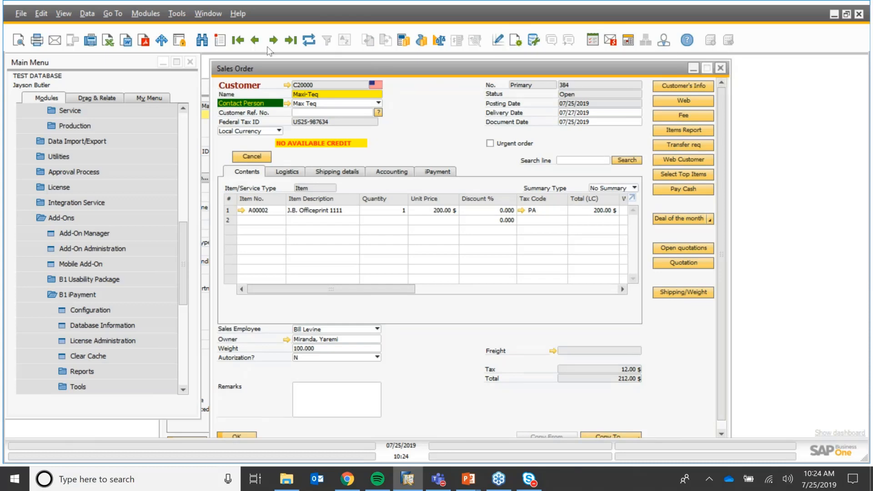
Start a new sales order for Maxi-Teq with delivery date 07/26/2019 and item A00001.
click(220, 41)
click(379, 93)
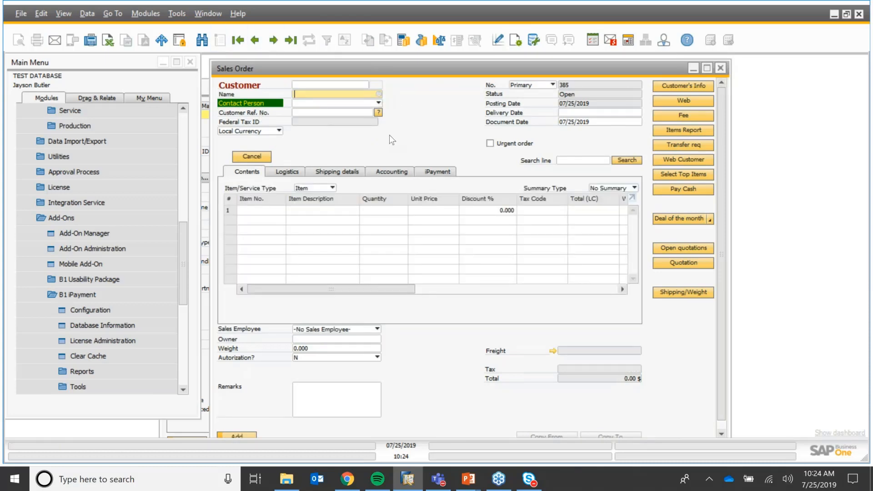
double_click(310, 229)
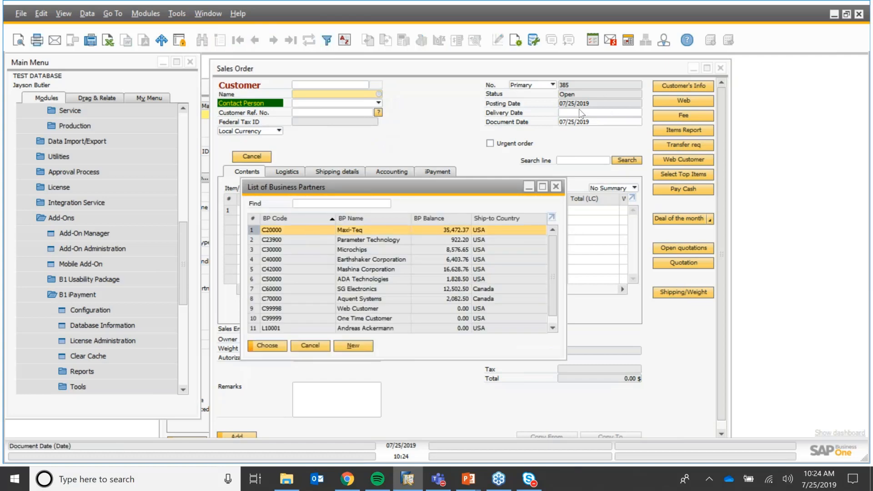
click(573, 113)
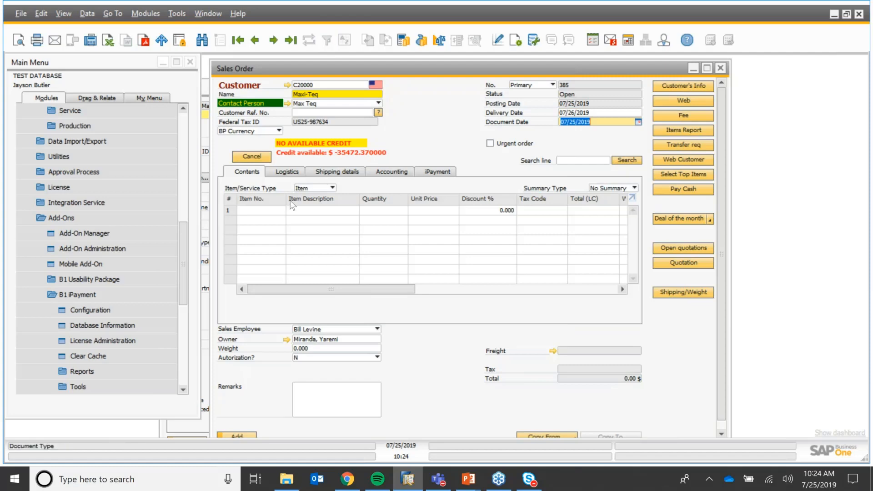
click(264, 210)
click(282, 211)
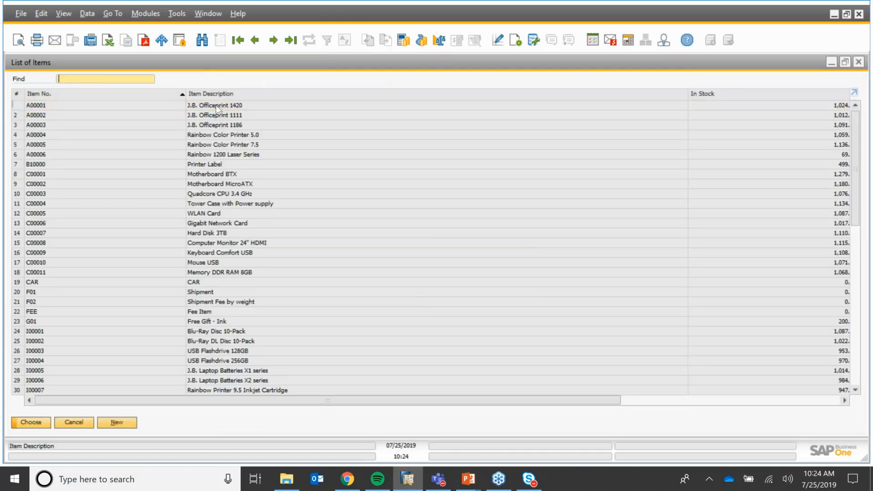
click(216, 105)
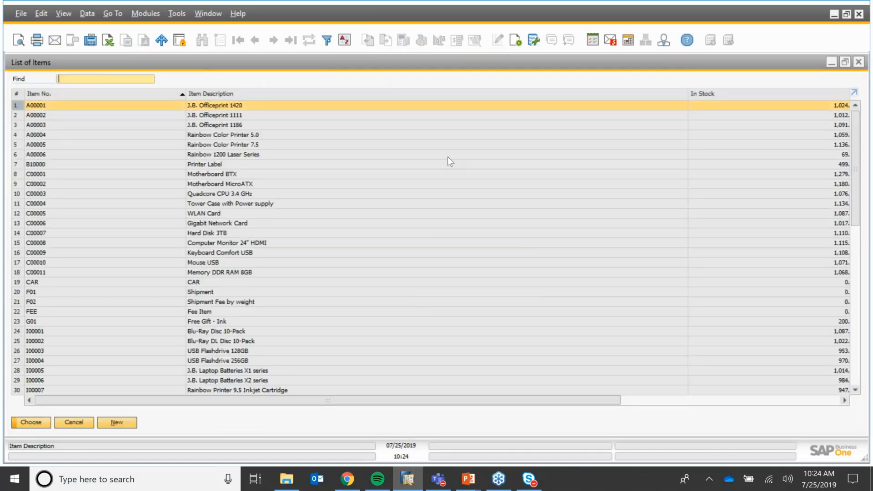
double_click(438, 105)
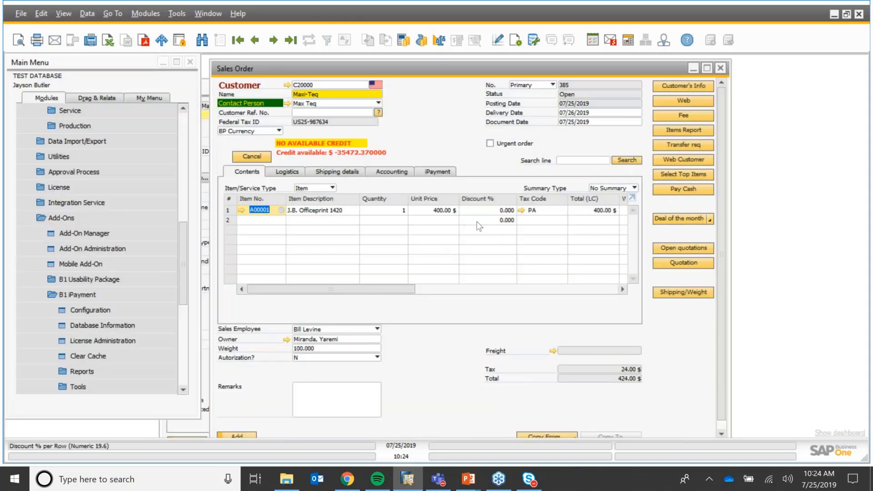
Add the sales order with payment terms Net30 and authorize 424.00 $ on the American Express card.
click(391, 173)
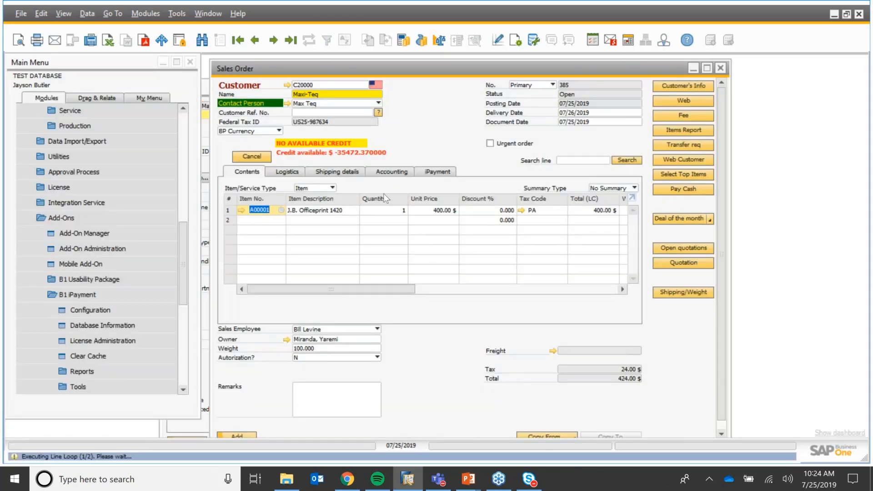
click(378, 222)
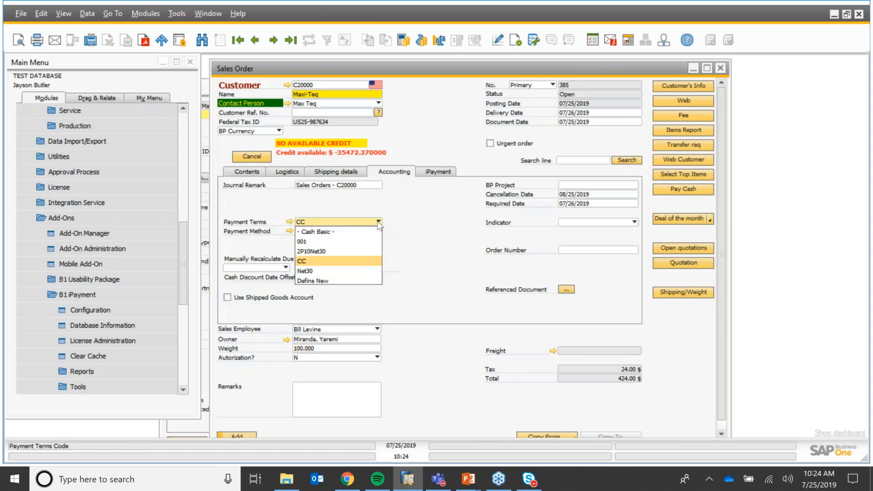
click(334, 270)
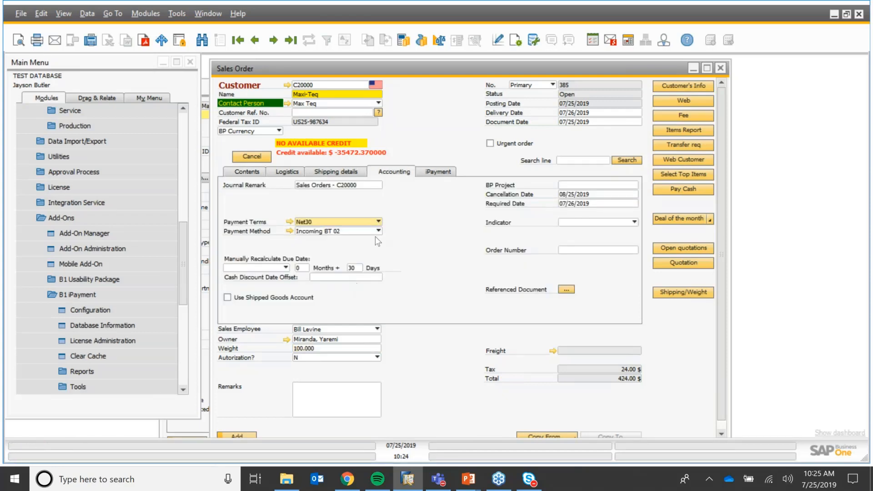
click(249, 435)
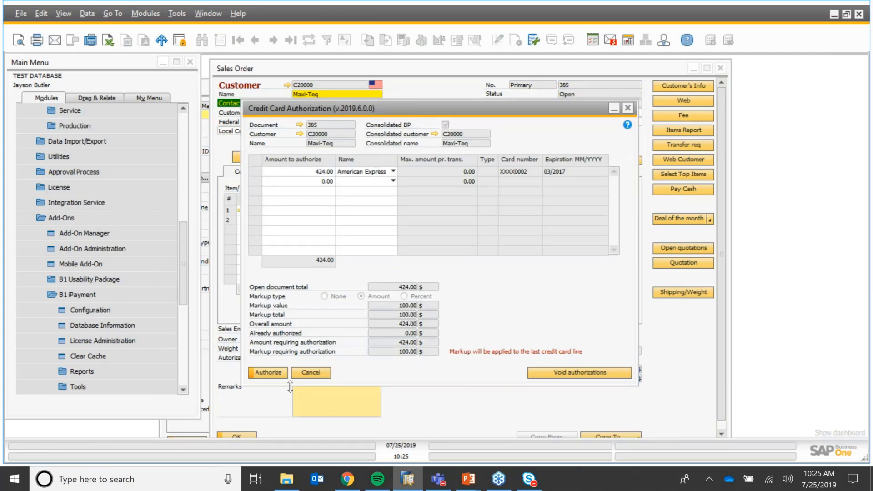
click(277, 374)
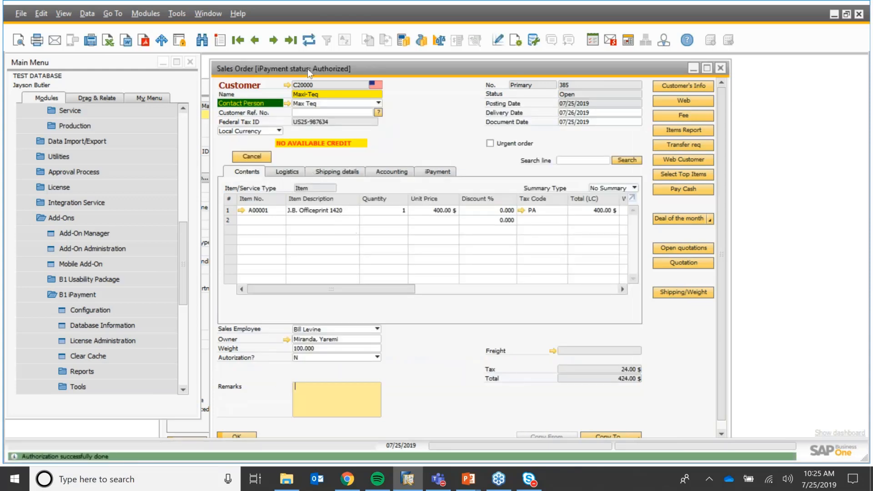
Start a new sales order for Maxi-Teq with item A00003.
click(222, 42)
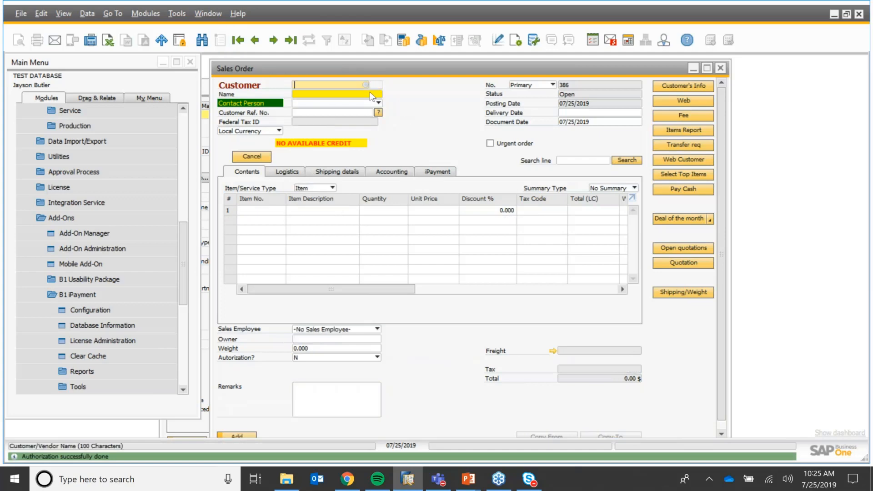
key(Tab)
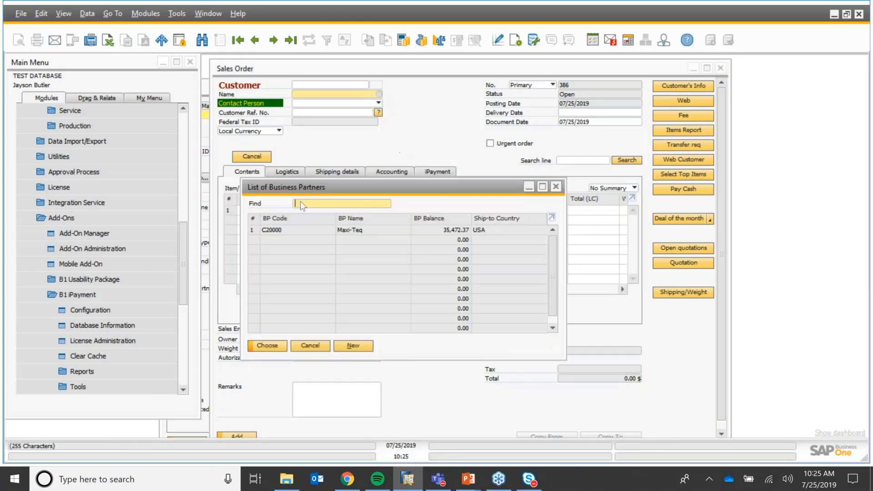
key(Return)
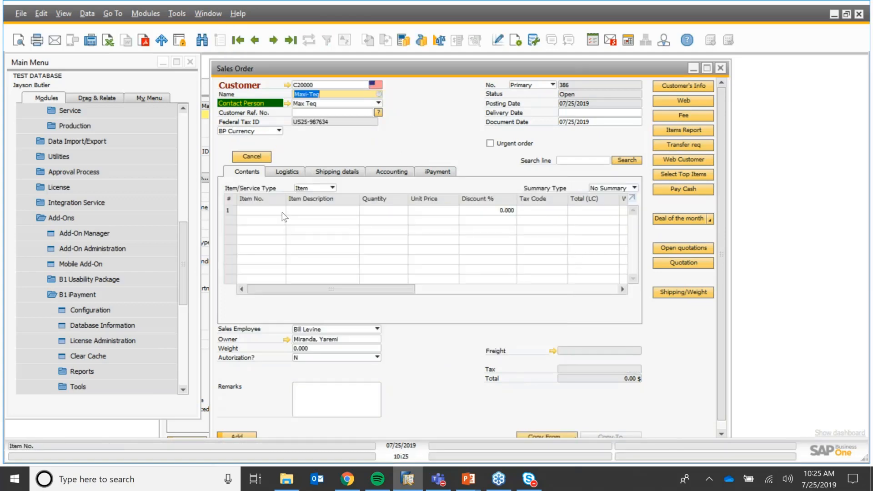
click(287, 217)
key(Tab)
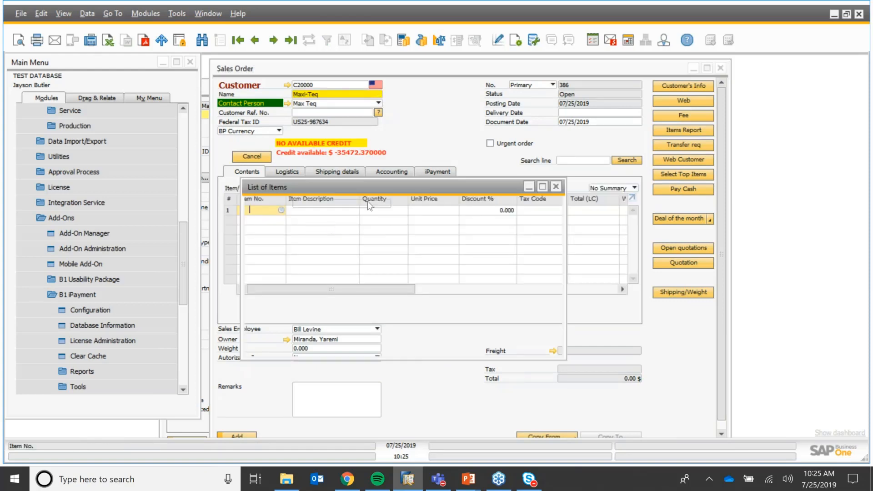
click(533, 126)
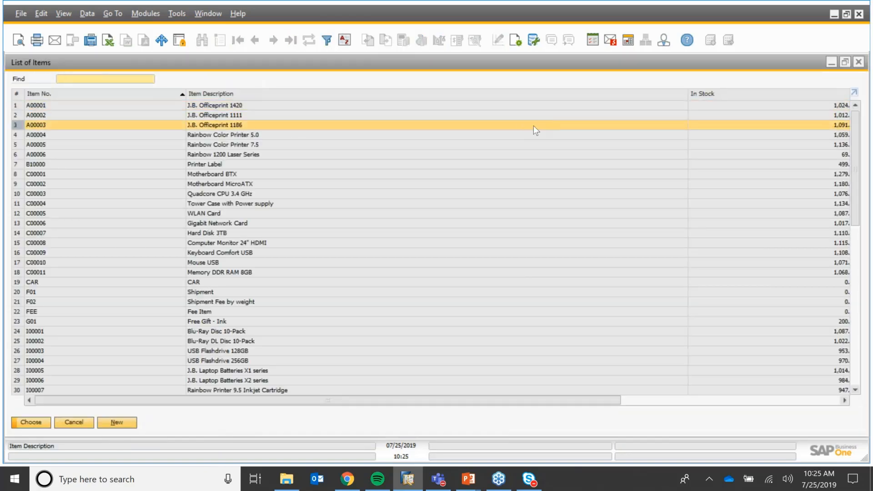
double_click(534, 125)
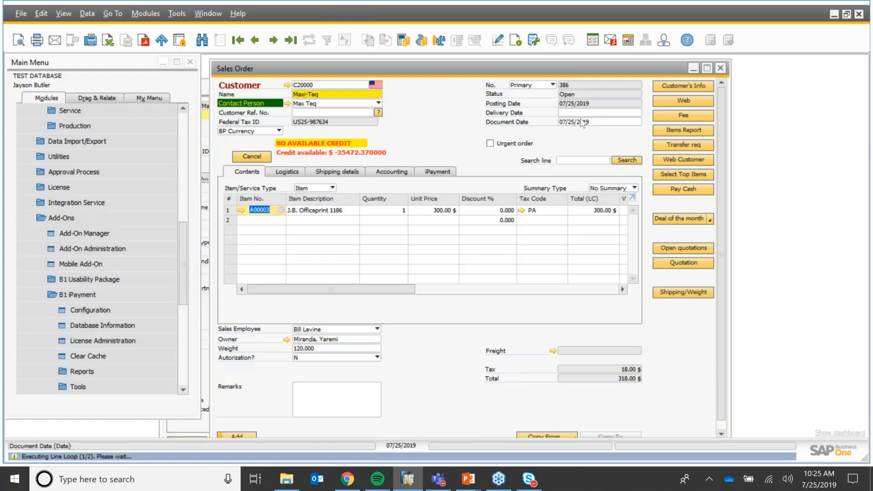
Set the sales order's delivery date to 07/27/2019 and apply the new date to the existing rows.
click(596, 113)
text(27)
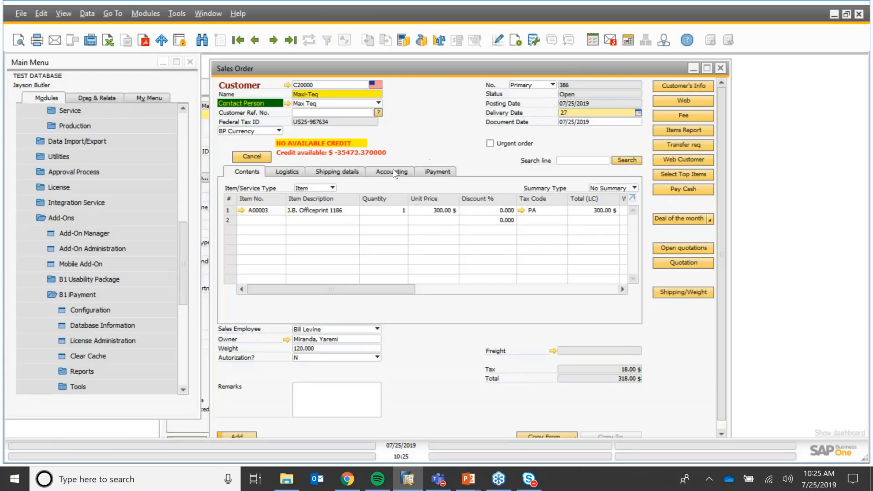
key(Tab)
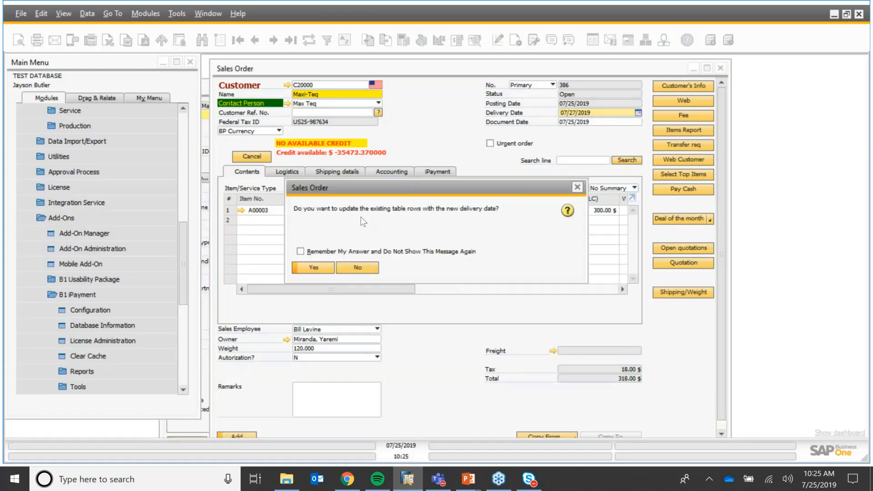
click(323, 268)
Set the order's payment terms to 001 and add the sales order.
click(392, 172)
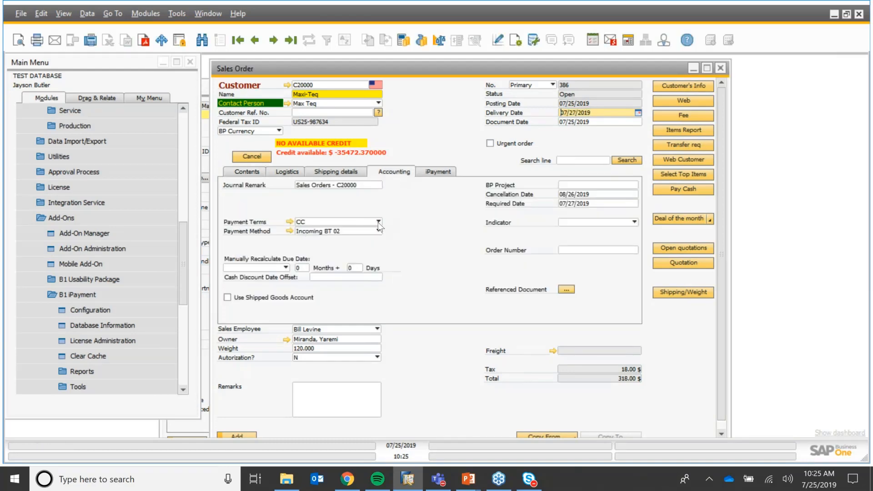
click(378, 222)
click(320, 242)
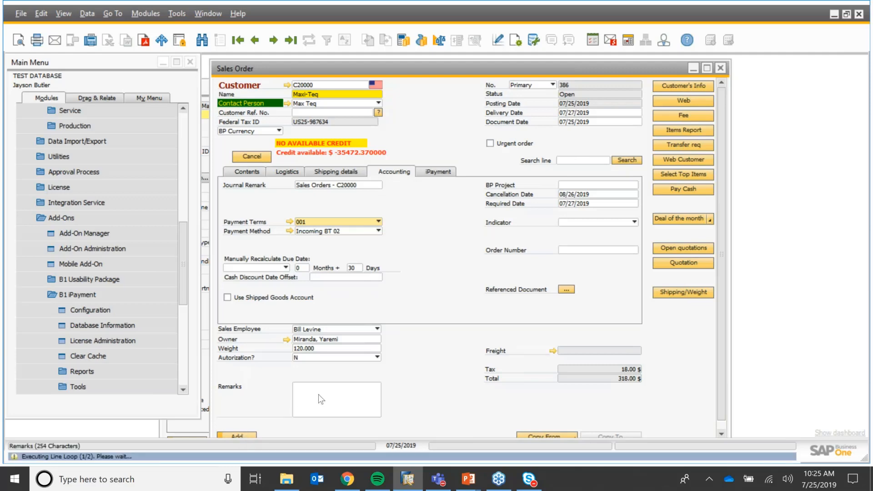
click(296, 399)
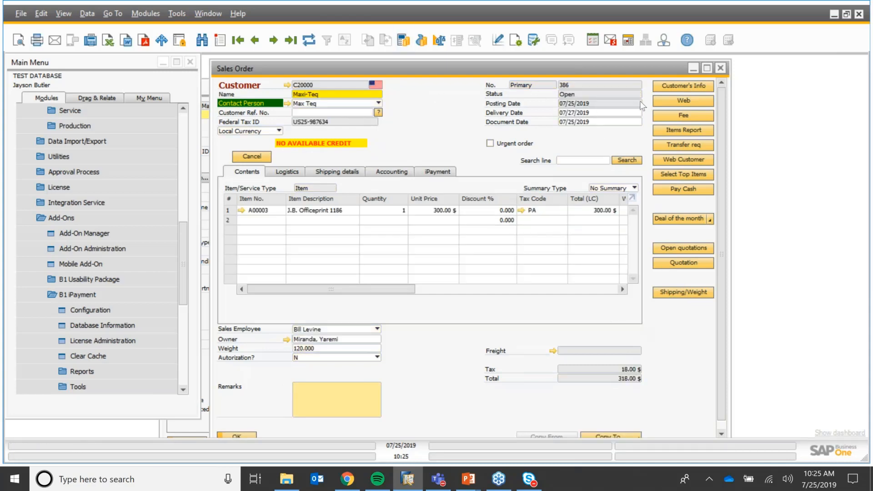
Copy the sales order to a delivery and add the delivery document.
click(708, 67)
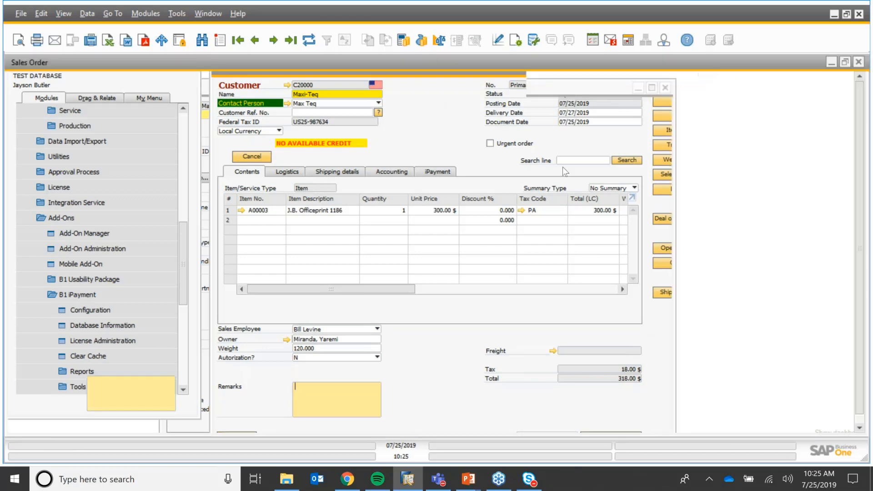
click(755, 431)
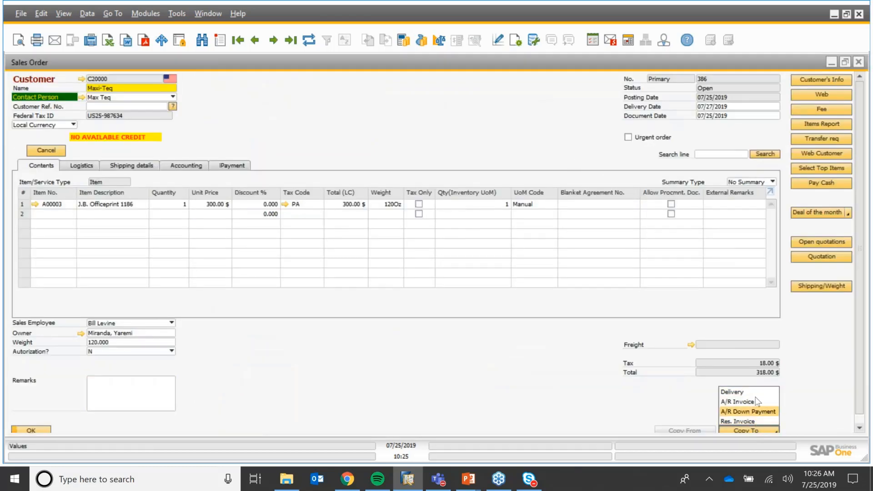
click(733, 391)
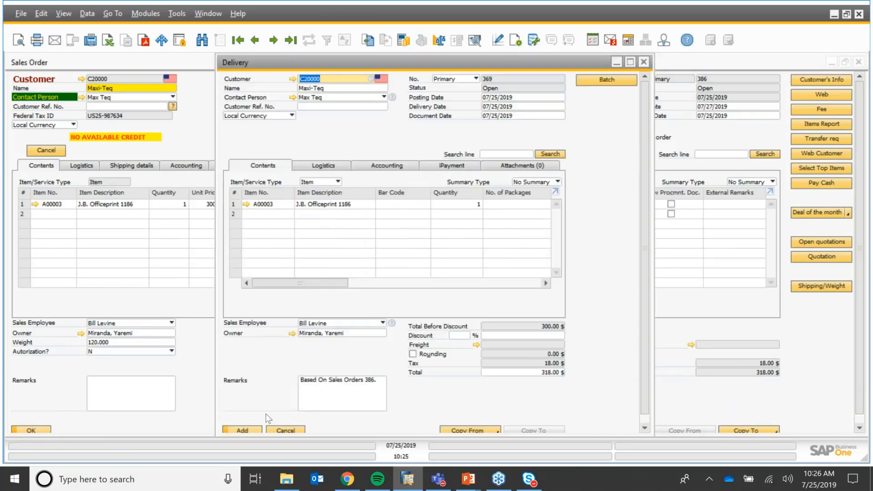
click(261, 428)
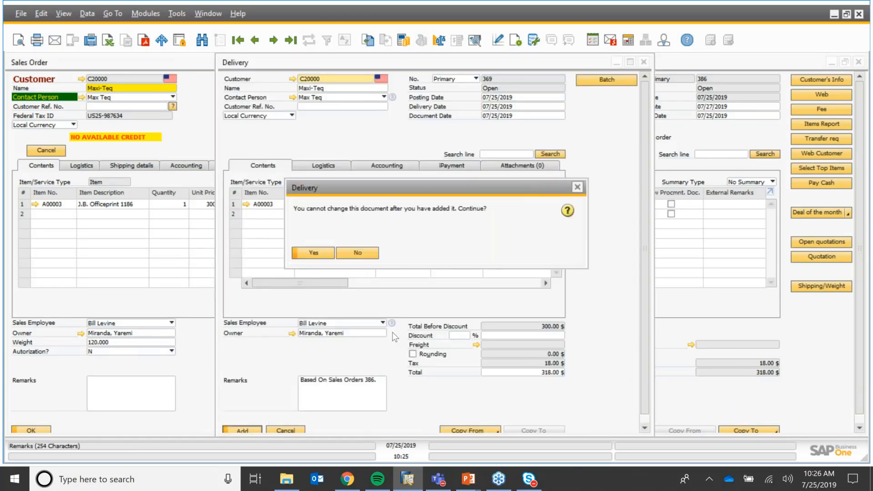
click(316, 250)
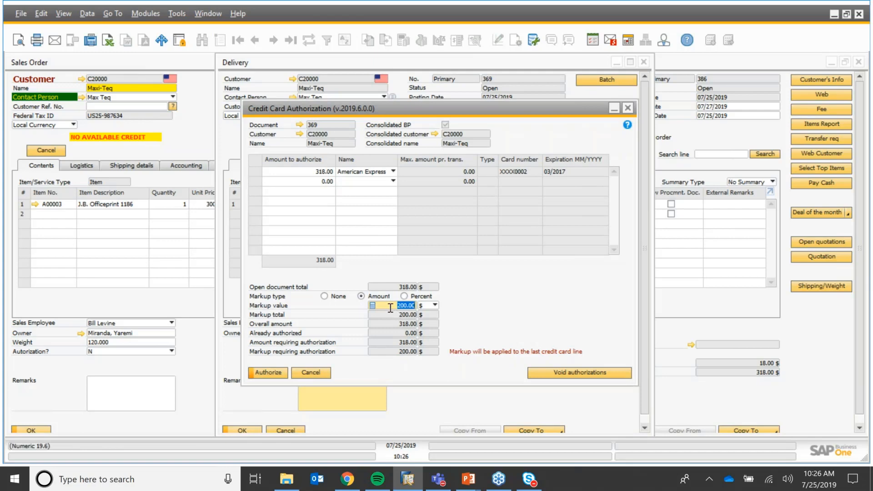
Set the authorization markup value to 250 $ and authorize the delivery's 318.00 $ on the American Express card.
drag(391, 306, 414, 307)
text(250)
click(276, 374)
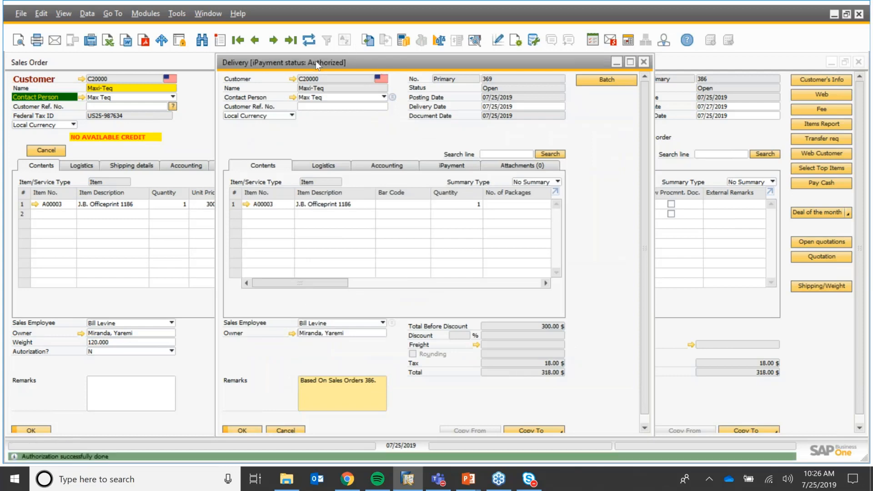
Check the delivery's iPayment authorization record, then close the delivery and restore the sales order to a smaller window beside the module tree.
click(455, 166)
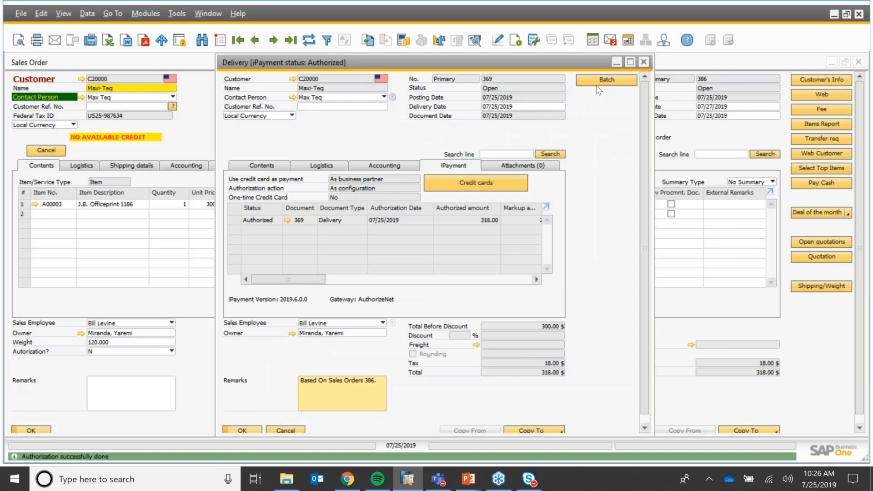
click(644, 63)
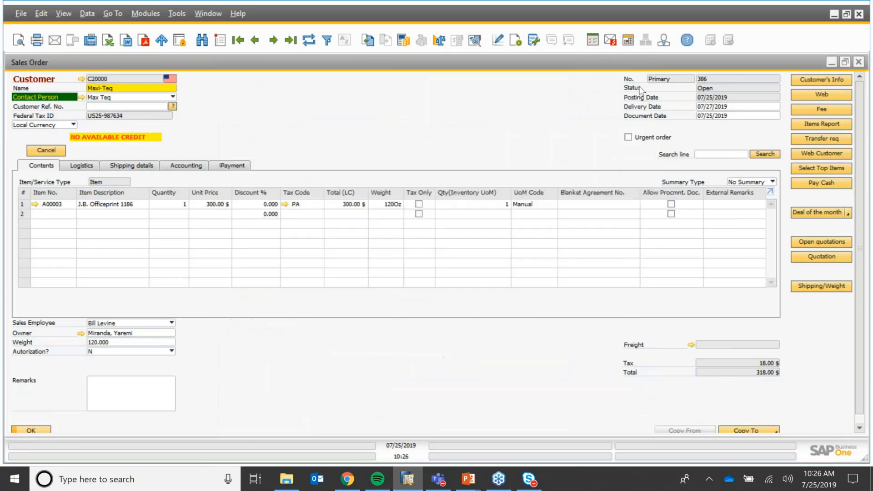
double_click(637, 63)
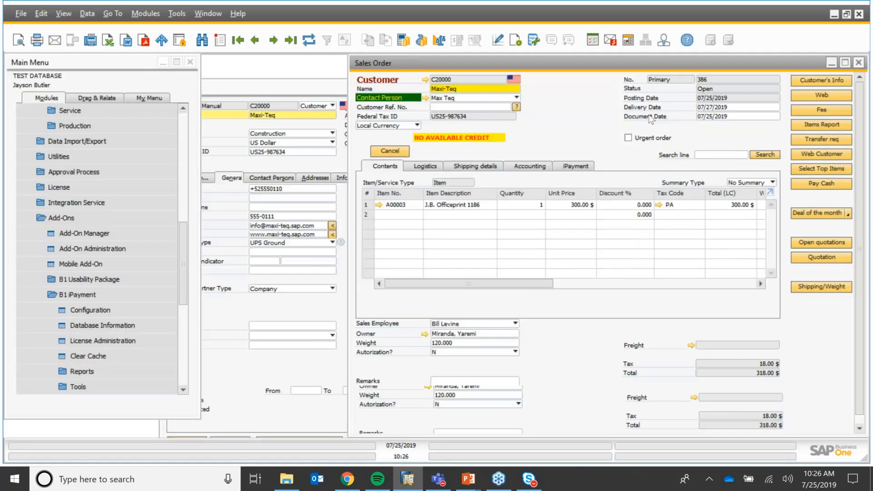
drag(717, 71, 587, 70)
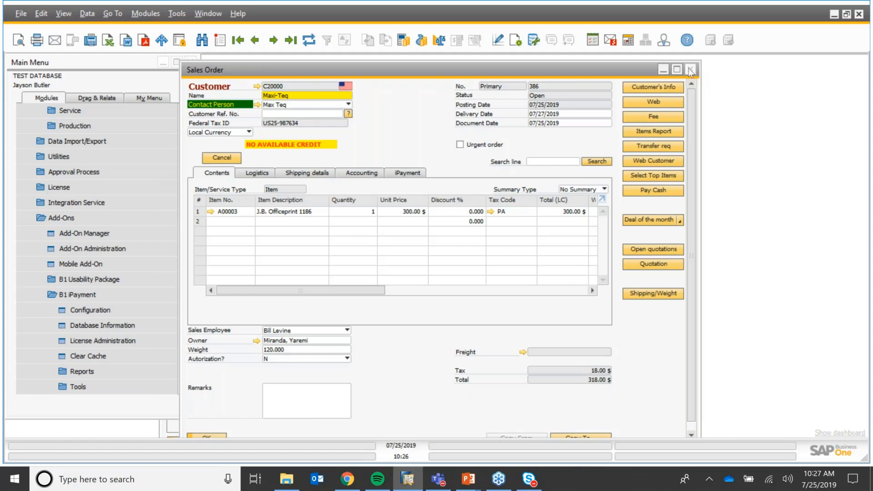
drag(308, 68, 396, 70)
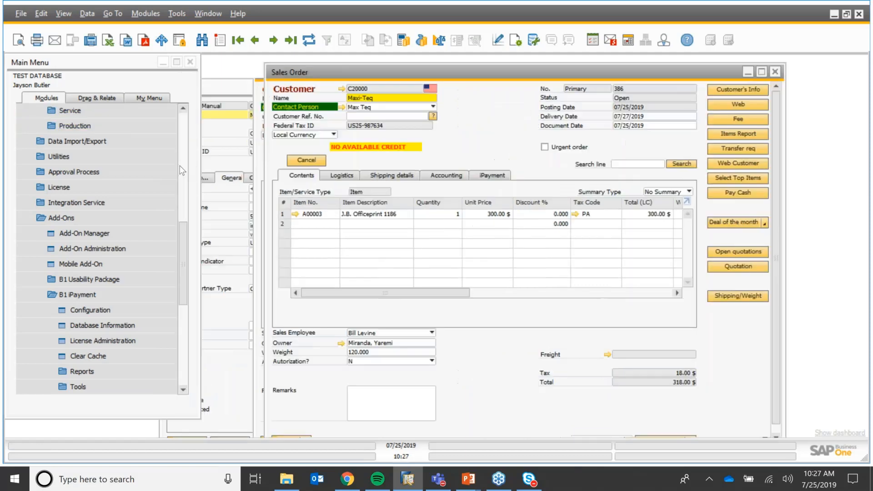
Open the B1 iPayment configuration and review its general authorization settings per document type.
drag(183, 211, 185, 102)
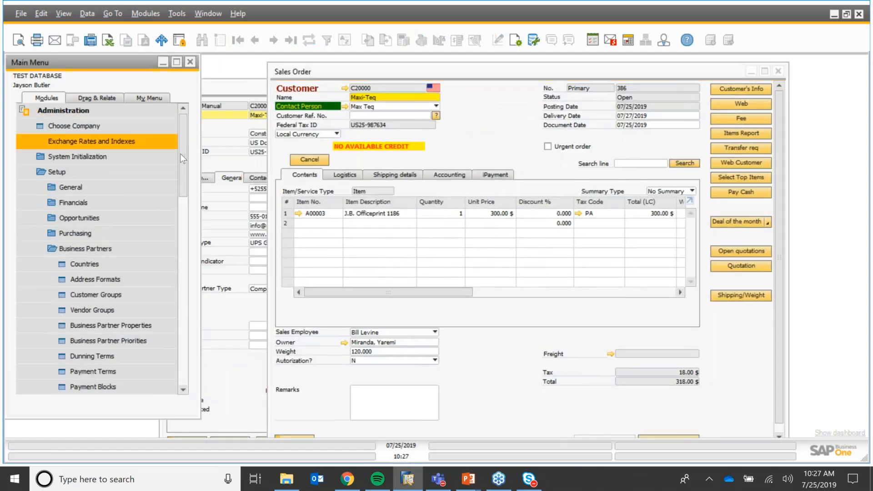
drag(183, 193, 179, 278)
click(122, 204)
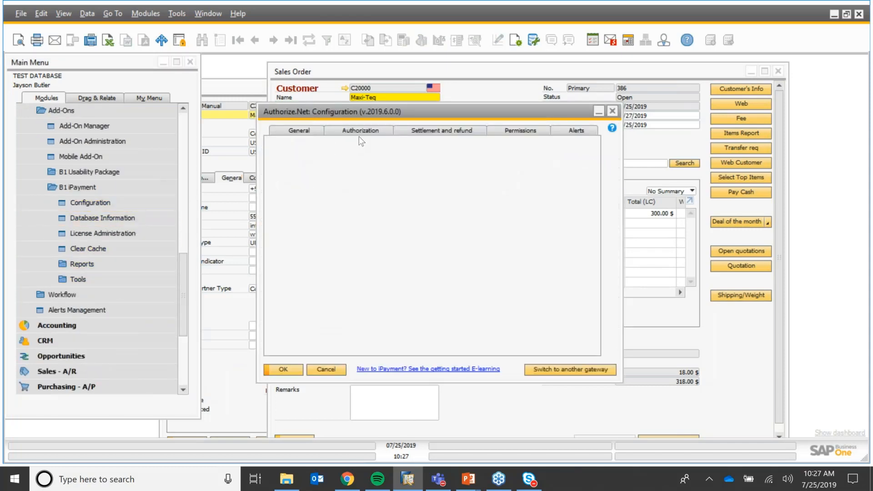
click(361, 129)
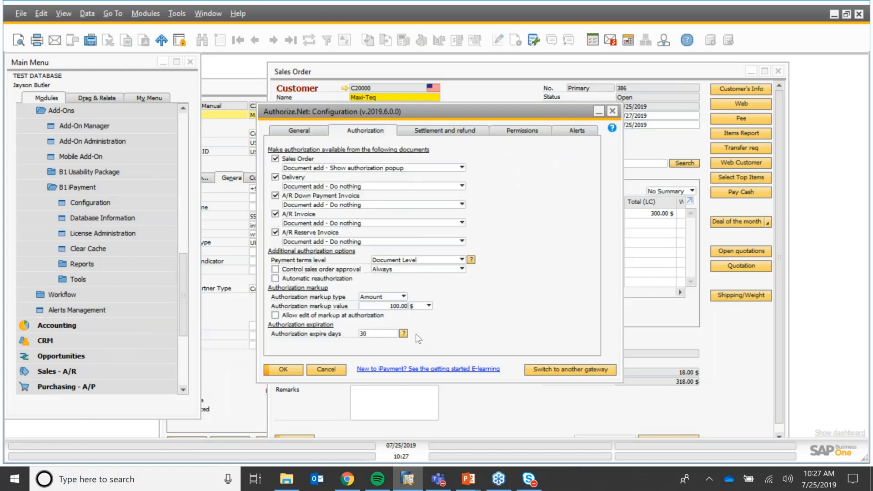
Open the payment terms setup, review the iPayment configuration of payment terms 001, and close it without changes.
drag(184, 281, 178, 130)
scroll(158, 290, down, 1)
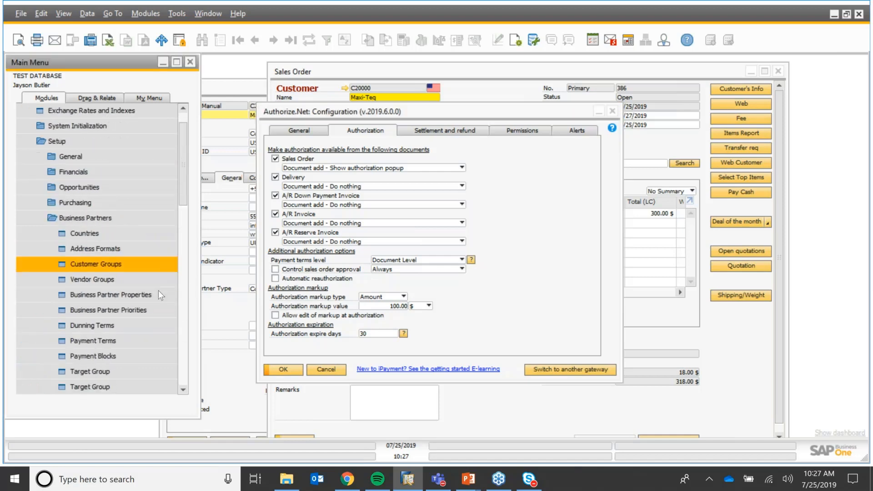
click(144, 342)
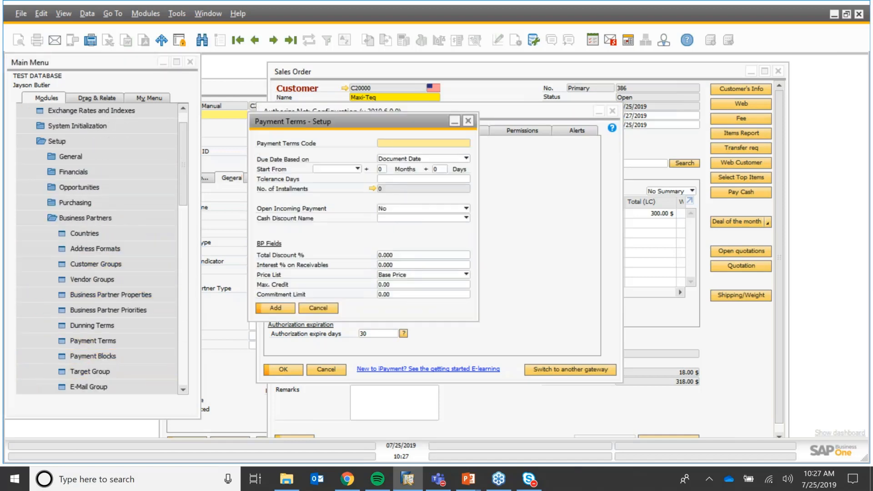
click(271, 45)
right_click(351, 240)
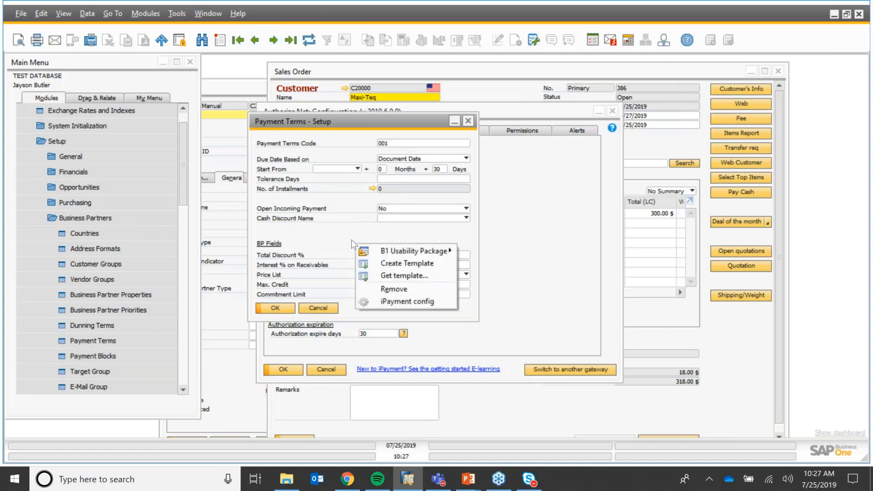
click(409, 302)
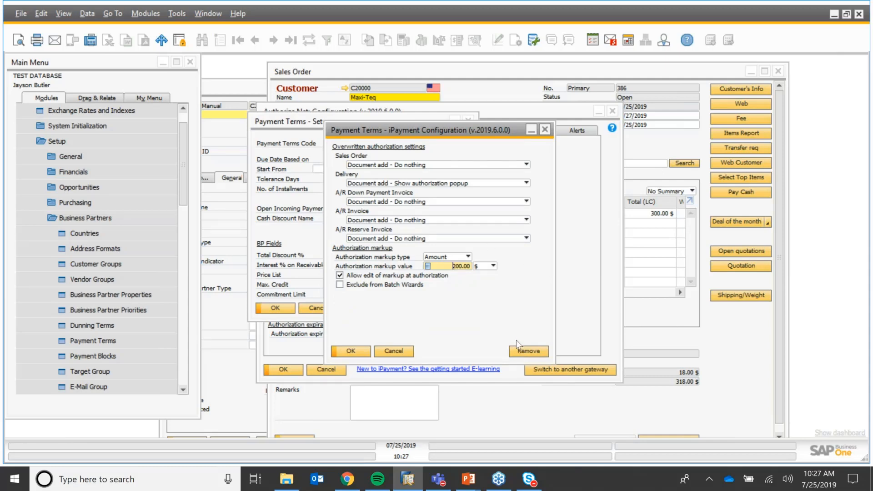
click(408, 353)
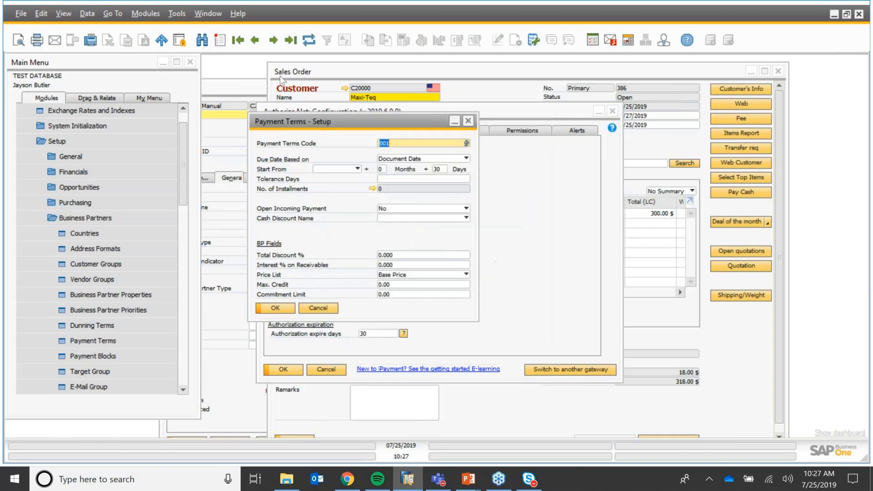
Go to payment terms 2P10Net30, review their iPayment configuration, and close it without changes.
click(274, 41)
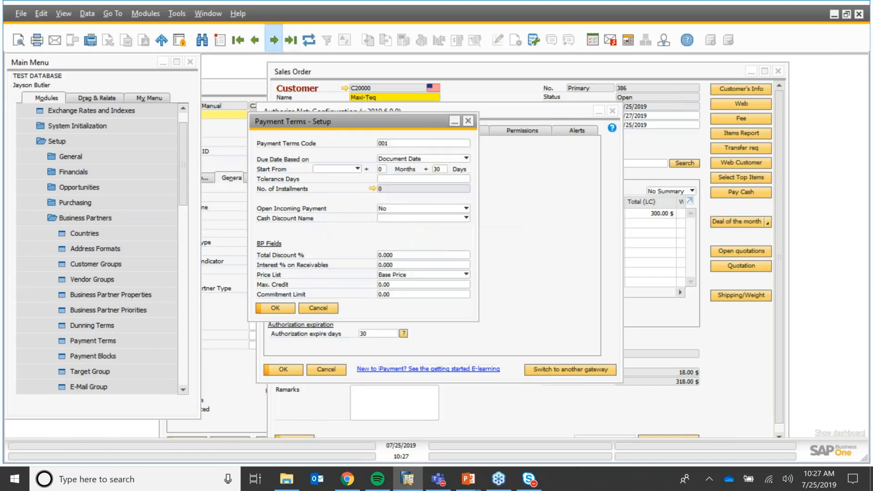
right_click(412, 232)
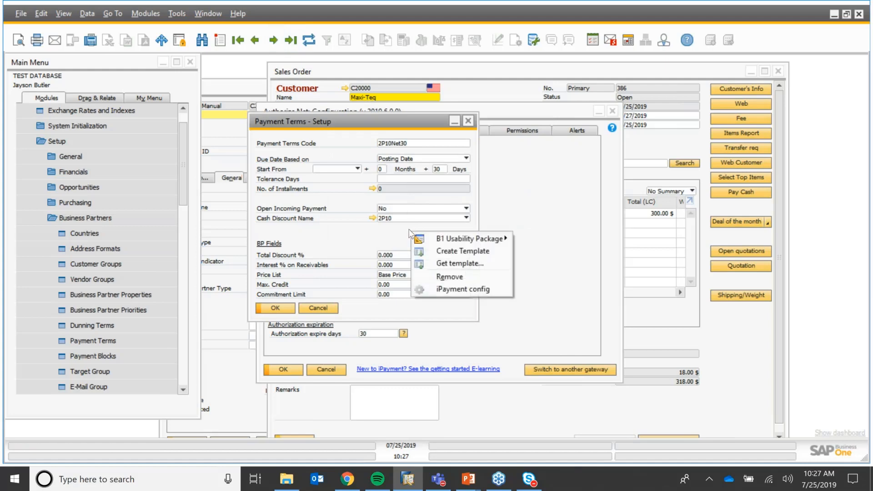
click(460, 290)
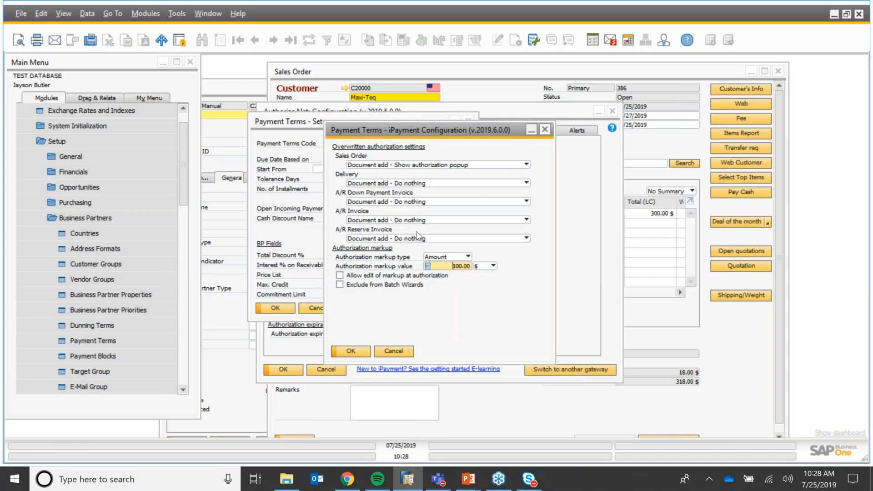
key(Tab)
click(405, 353)
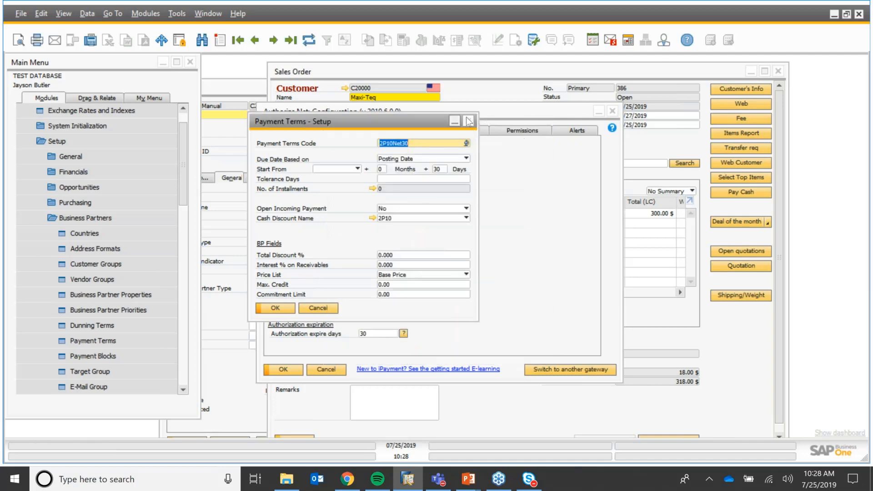